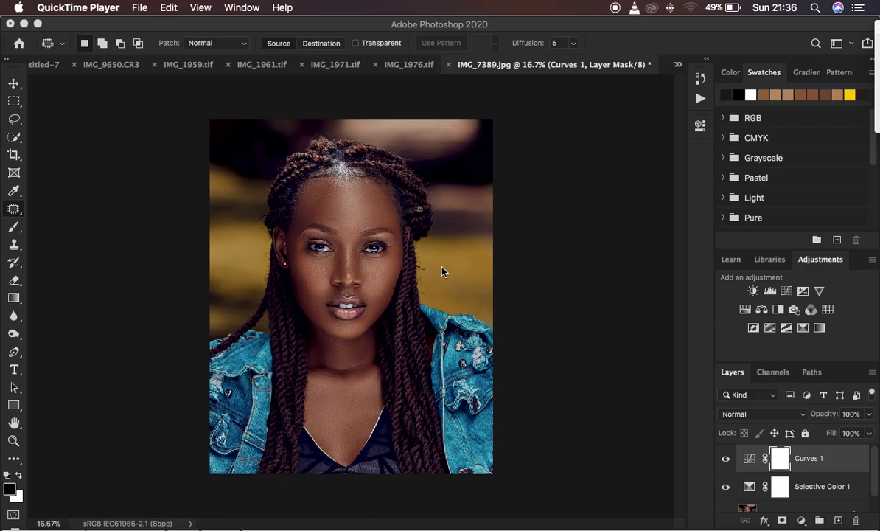
Step: Set the document's status readout to show the Document Profile and check the image's colour profile
{"action": "left_click", "coordinate": [566, 246]}
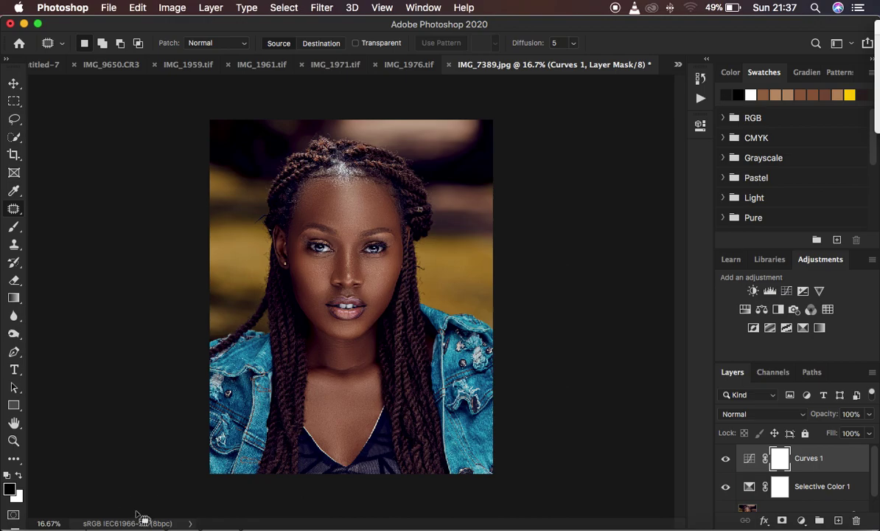
{"action": "left_click", "coordinate": [189, 524]}
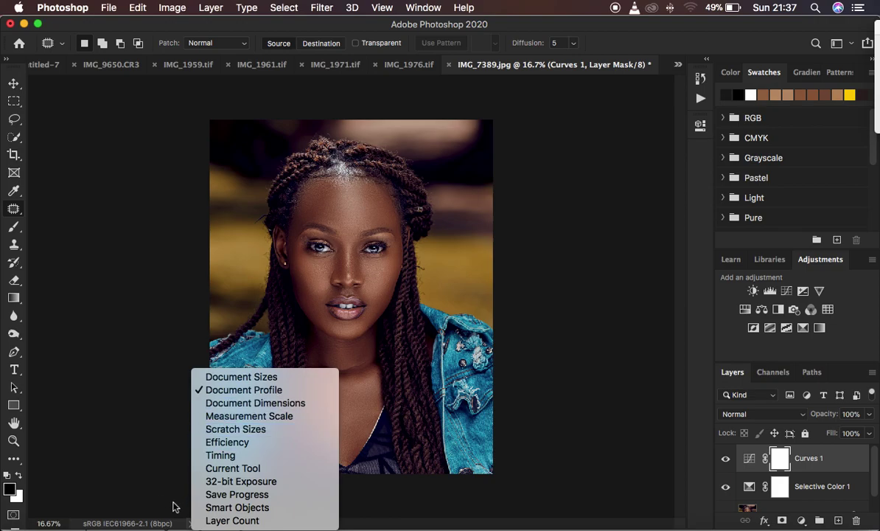
{"action": "left_click", "coordinate": [144, 462]}
{"action": "left_click", "coordinate": [190, 524]}
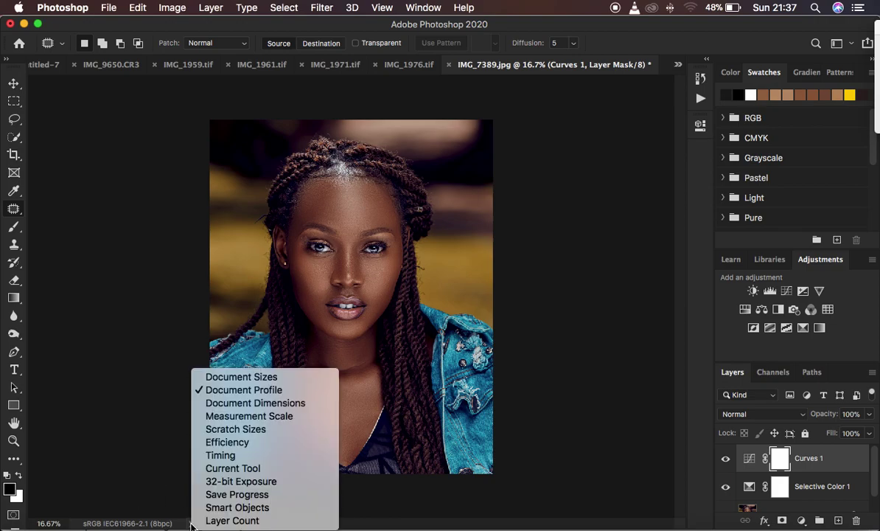
{"action": "left_click", "coordinate": [235, 393]}
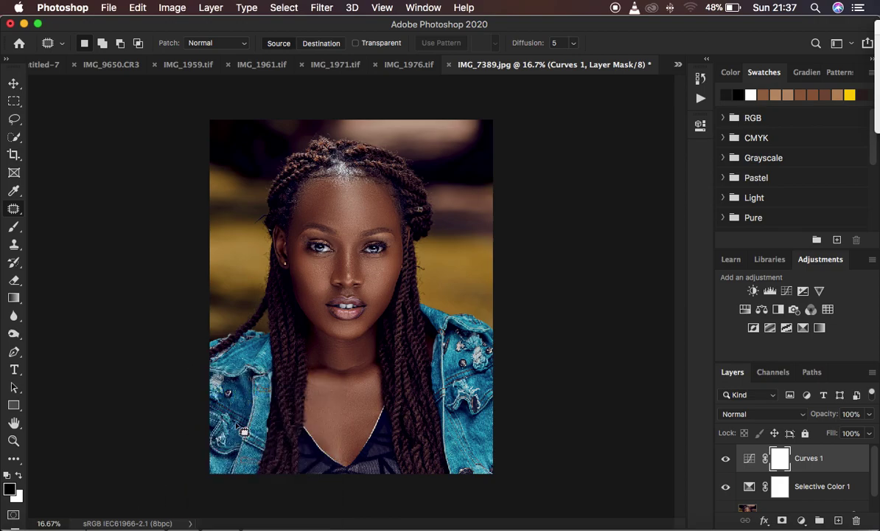
{"action": "left_click", "coordinate": [190, 524]}
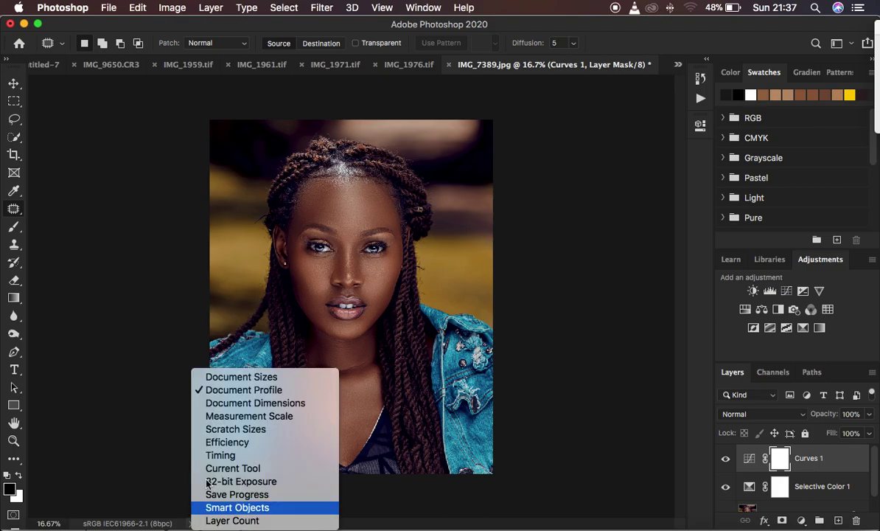
{"action": "left_click", "coordinate": [236, 396]}
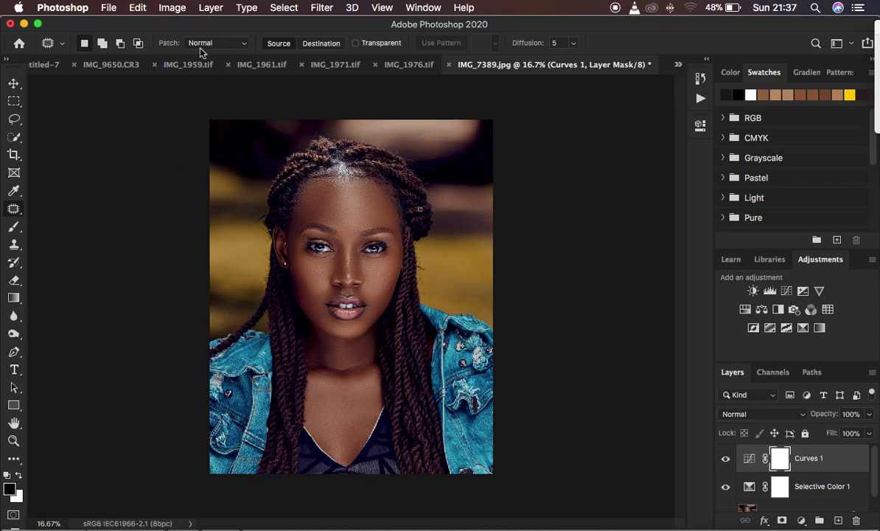
Step: Convert the image to the sRGB IEC61966-2.1 profile using Relative Colorimetric intent, flattening the image to preserve its appearance
{"action": "left_click", "coordinate": [140, 7]}
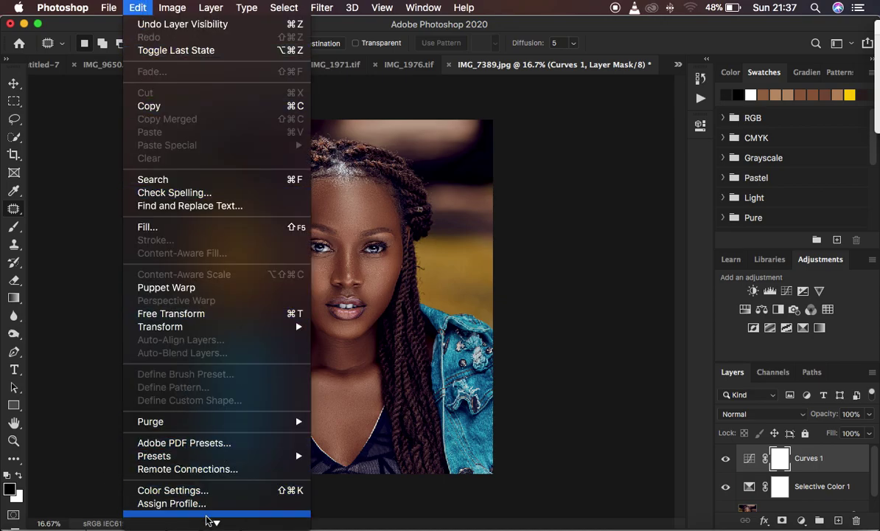
{"action": "mouse_move", "coordinate": [207, 520]}
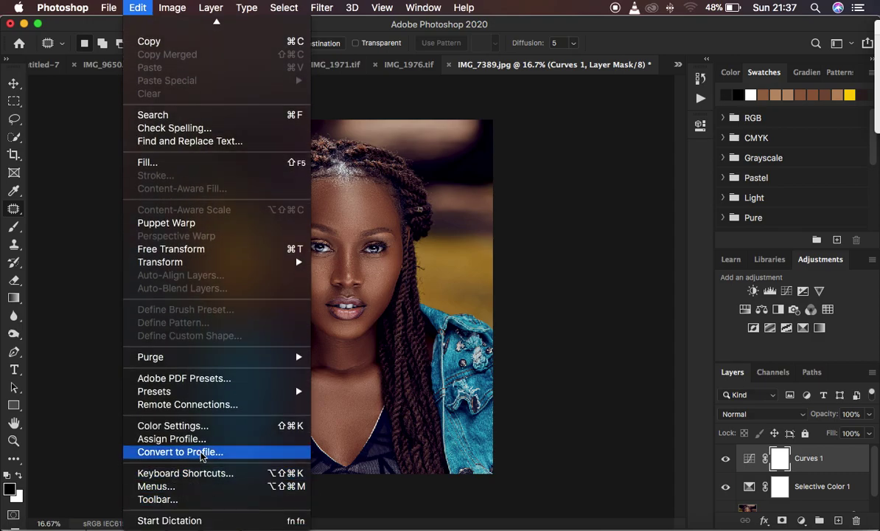
{"action": "left_click", "coordinate": [201, 454]}
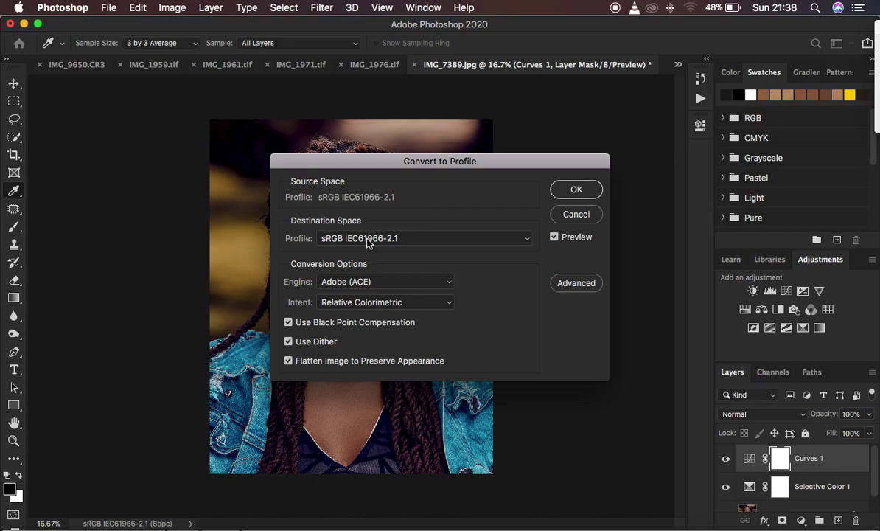
{"action": "left_click", "coordinate": [346, 237]}
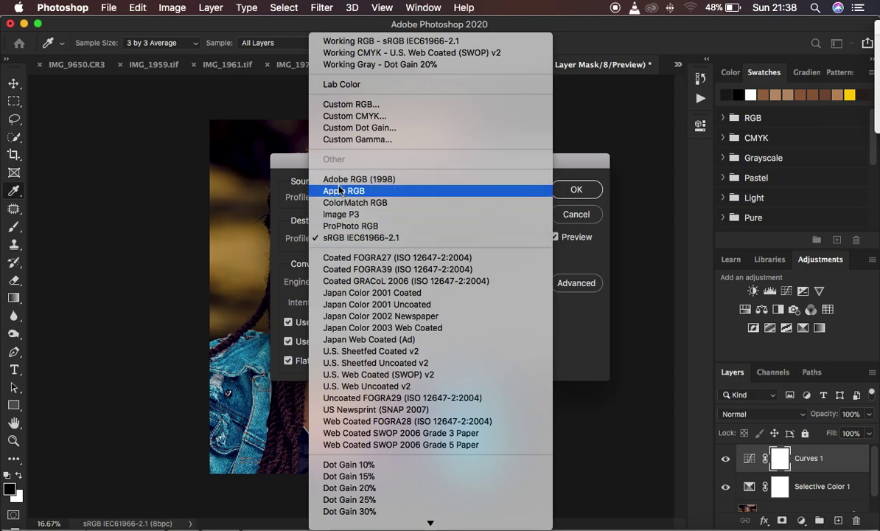
{"action": "left_click", "coordinate": [336, 238]}
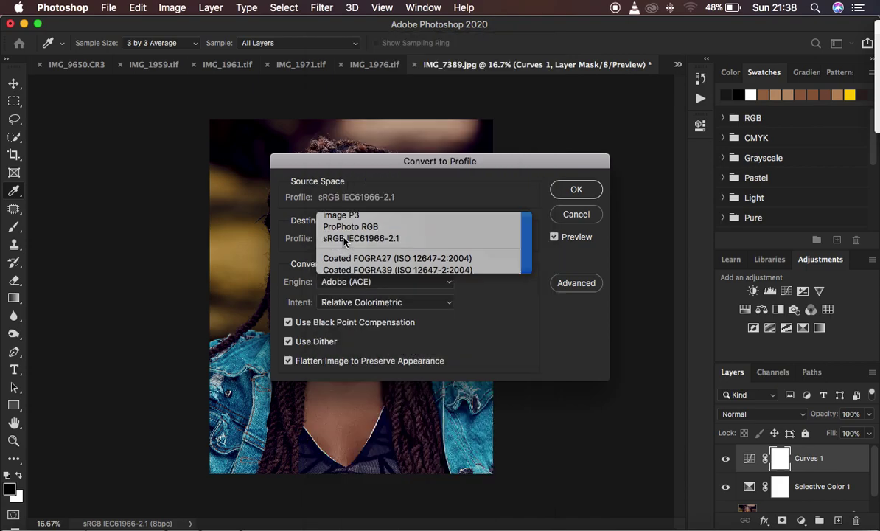
{"action": "left_click", "coordinate": [576, 191]}
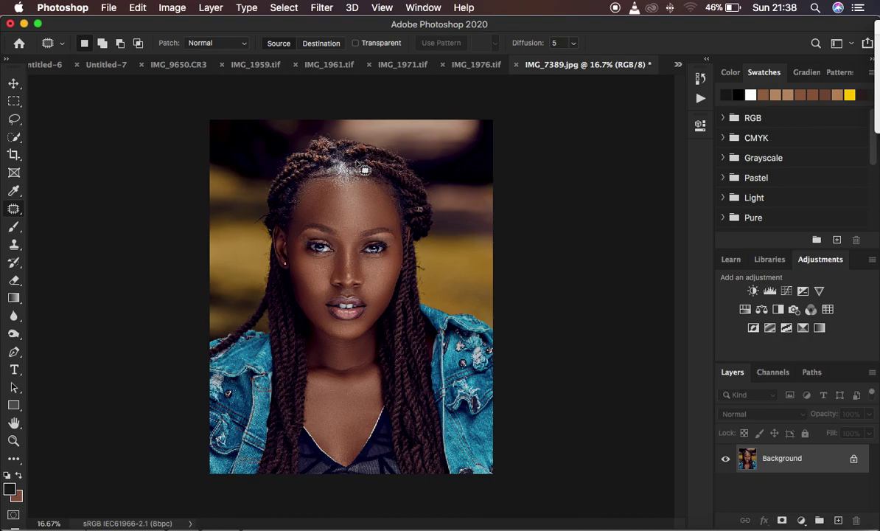
Step: Set the image's bit depth to 8 Bits/Channel
{"action": "left_click", "coordinate": [171, 7]}
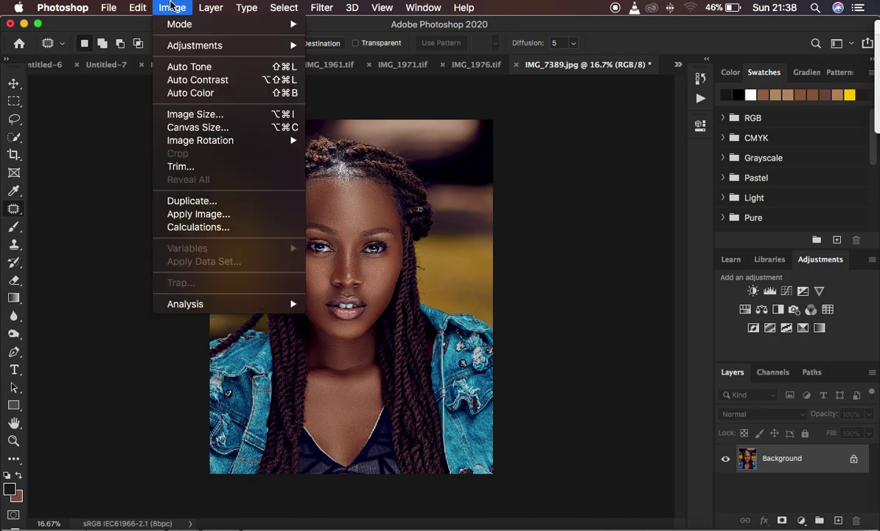
{"action": "mouse_move", "coordinate": [196, 28]}
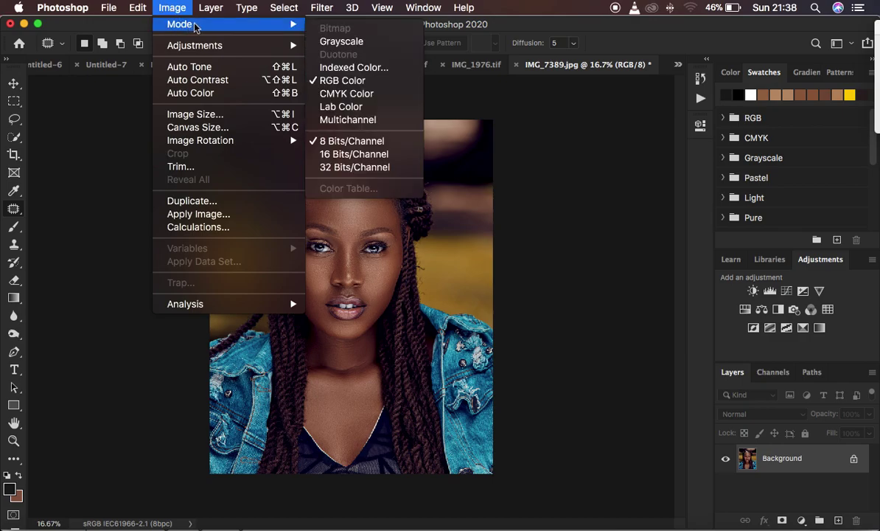
{"action": "left_click", "coordinate": [348, 142]}
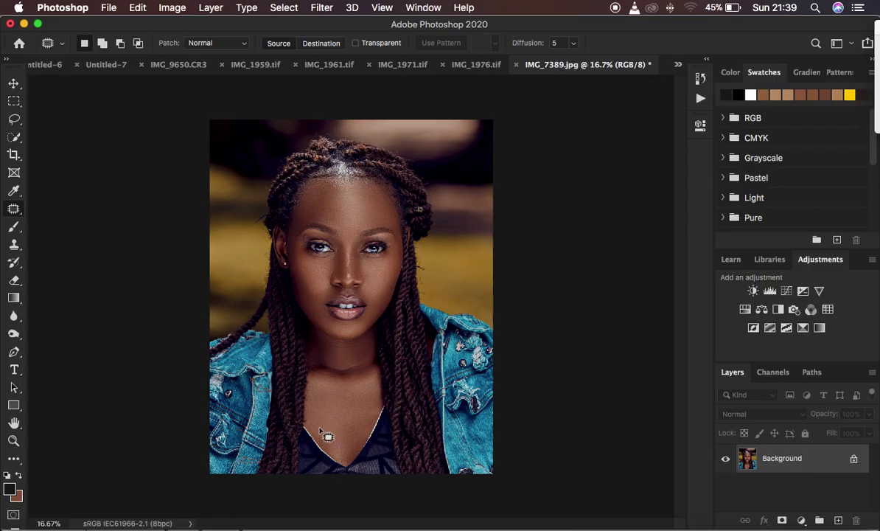
Step: Switch to Chrome to check the recommended Instagram photo dimensions and ratios, and return to Photoshop
{"action": "left_click", "coordinate": [256, 524]}
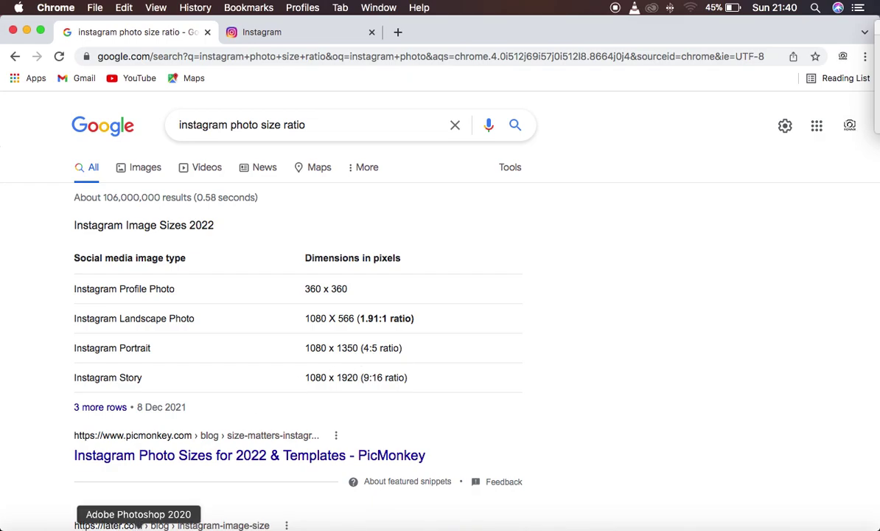
{"action": "left_click", "coordinate": [138, 528]}
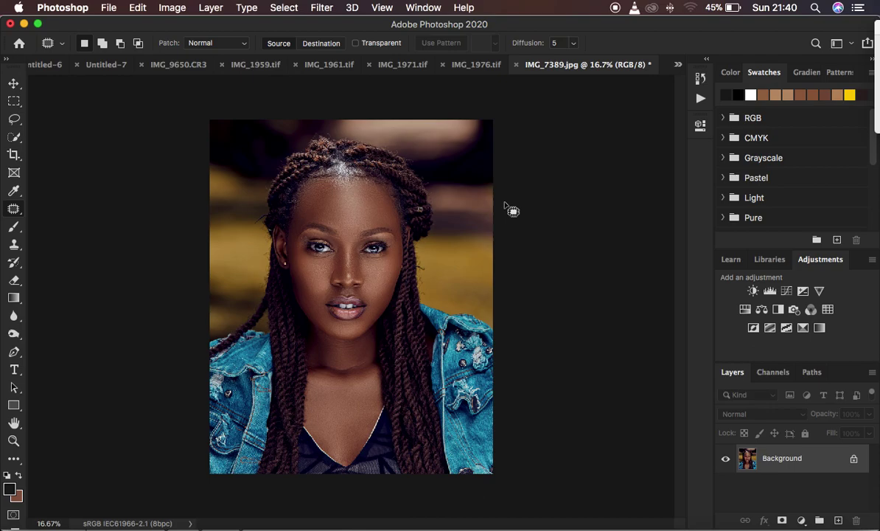
{"action": "left_click", "coordinate": [256, 525]}
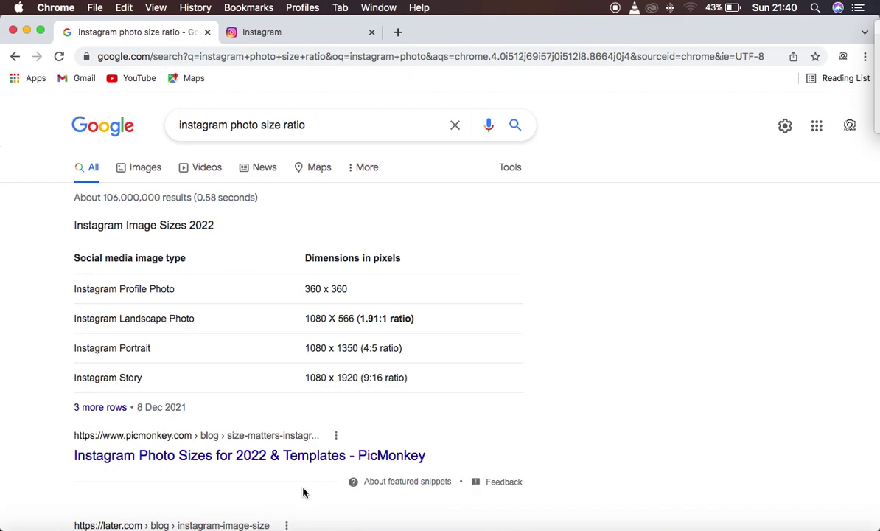
{"action": "left_click", "coordinate": [137, 524]}
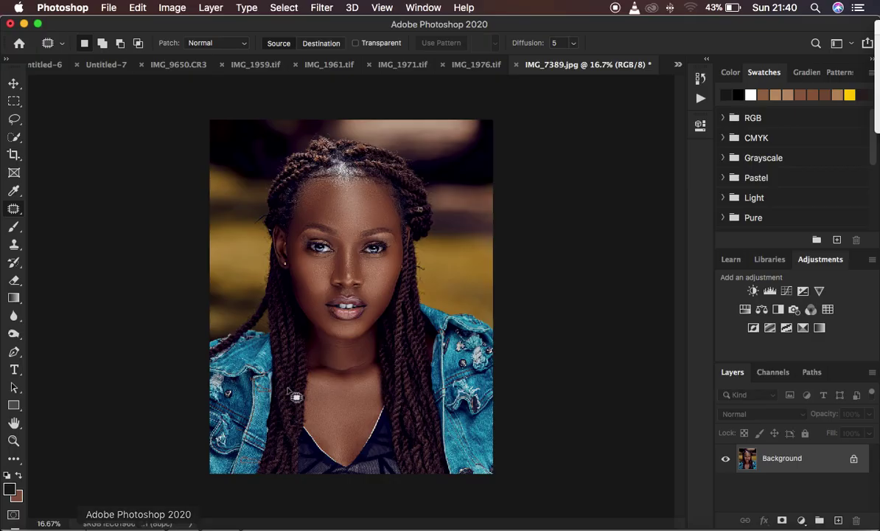
Step: Crop the portrait to the 4 : 5 (8 : 10) ratio, keeping the crop frame around the whole image
{"action": "left_click", "coordinate": [13, 154]}
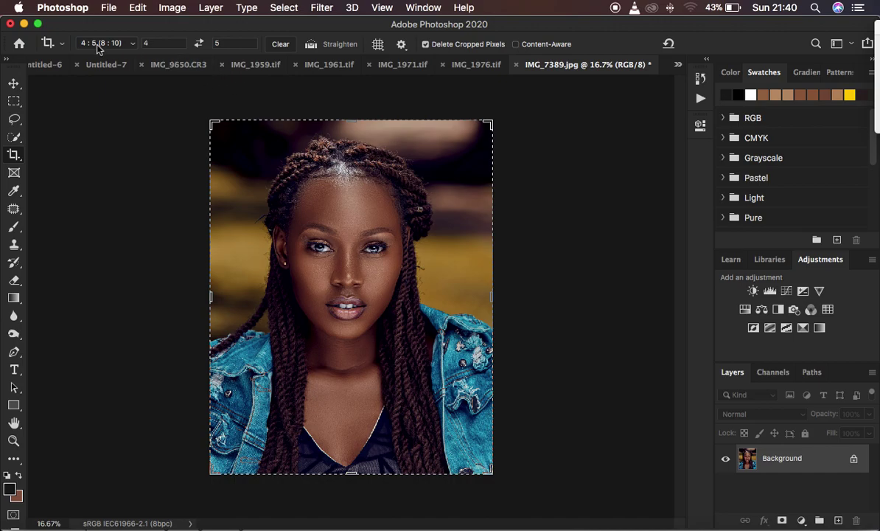
{"action": "left_click", "coordinate": [122, 44]}
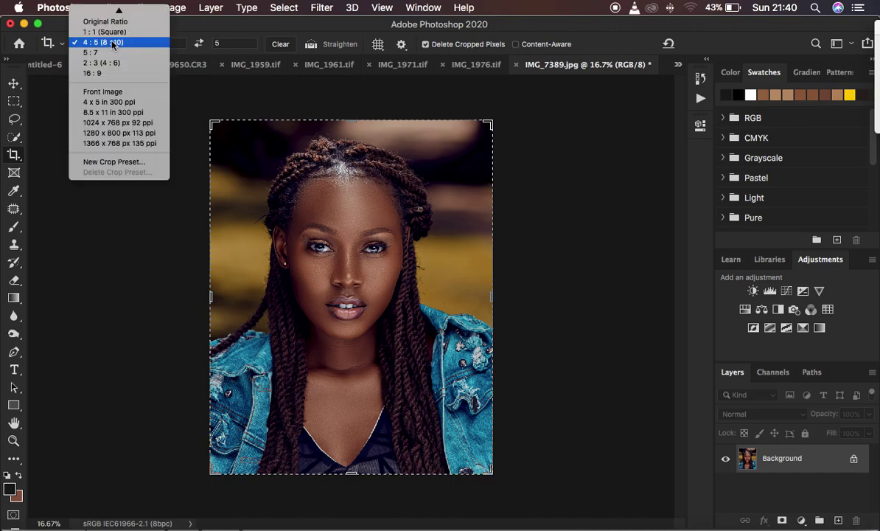
{"action": "left_click", "coordinate": [118, 46]}
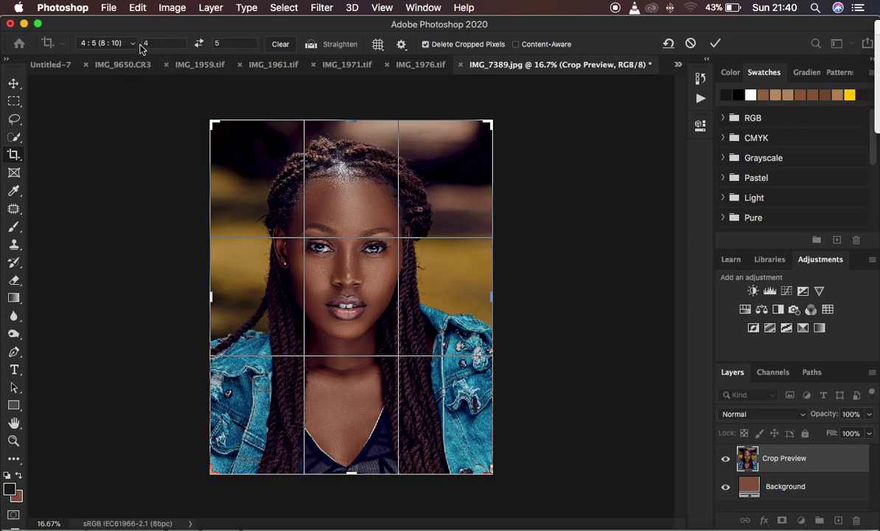
{"action": "left_click", "coordinate": [129, 45]}
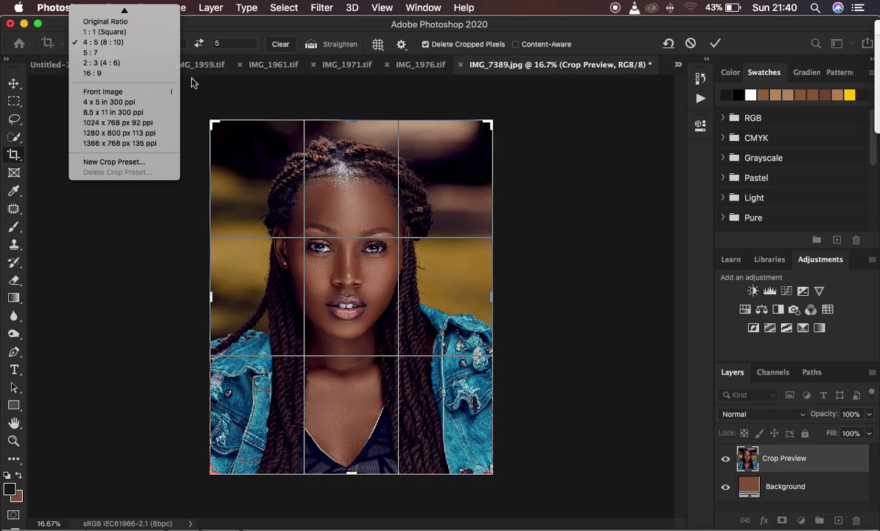
{"action": "left_click", "coordinate": [105, 44]}
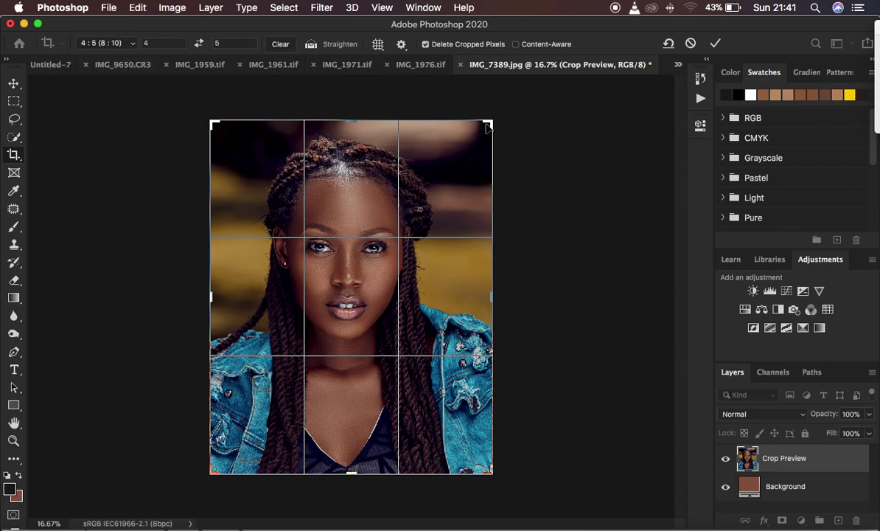
{"action": "key", "text": "Return"}
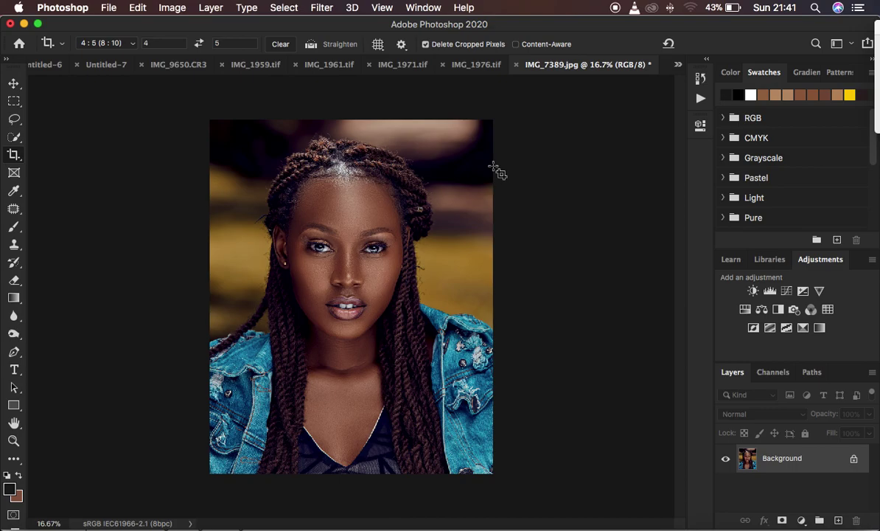
Step: Duplicate the Background layer
{"action": "left_click", "coordinate": [801, 521]}
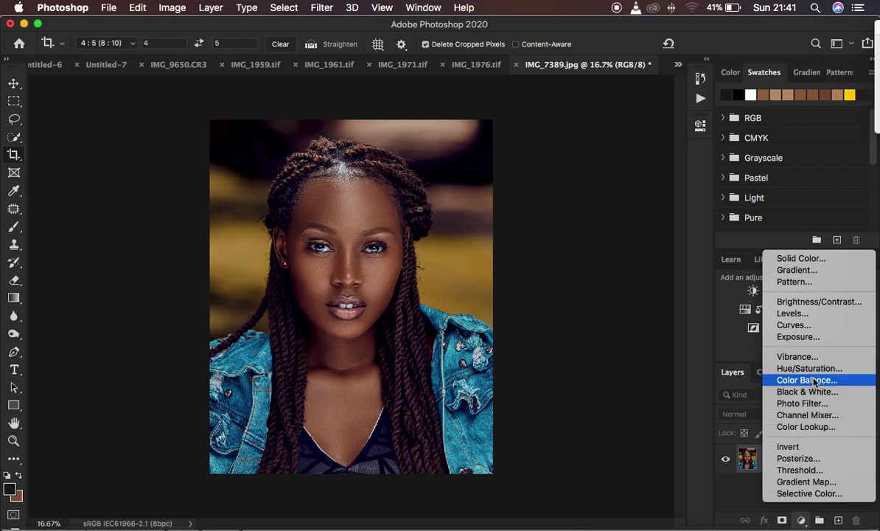
{"action": "left_click", "coordinate": [656, 355]}
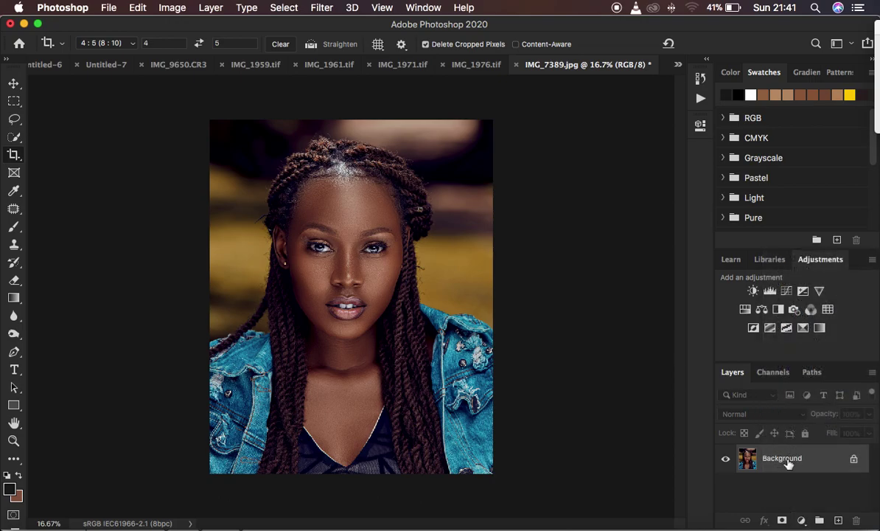
{"action": "key", "text": "super+j"}
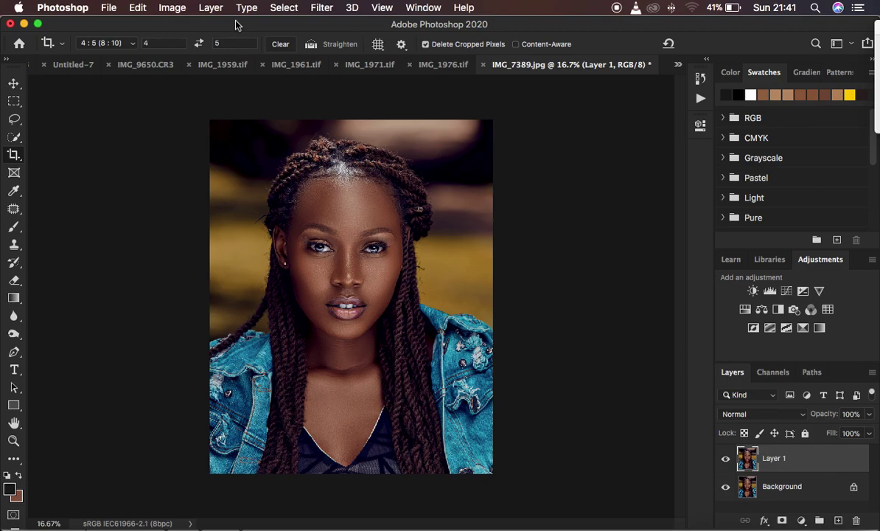
Step: Apply a High Pass filter with a radius of 1.3 pixels to the duplicated layer
{"action": "left_click", "coordinate": [177, 7]}
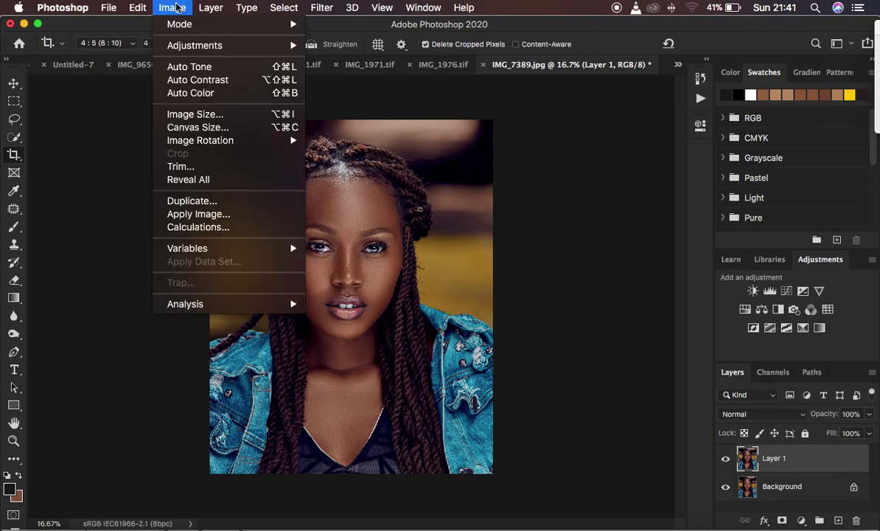
{"action": "mouse_move", "coordinate": [321, 7]}
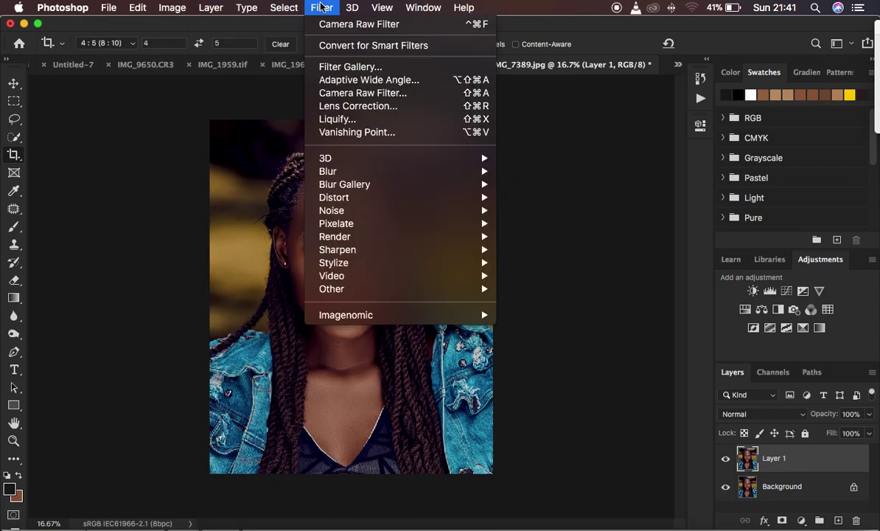
{"action": "mouse_move", "coordinate": [365, 264]}
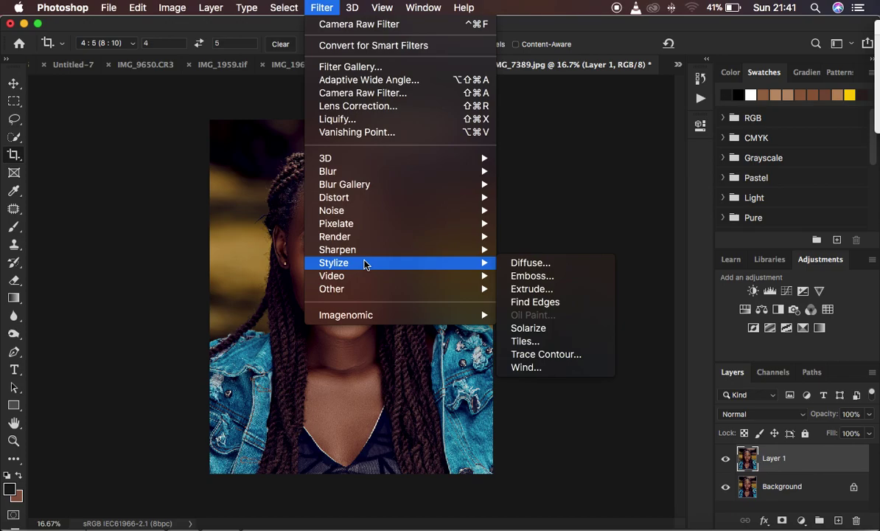
{"action": "mouse_move", "coordinate": [373, 289]}
{"action": "left_click", "coordinate": [536, 302]}
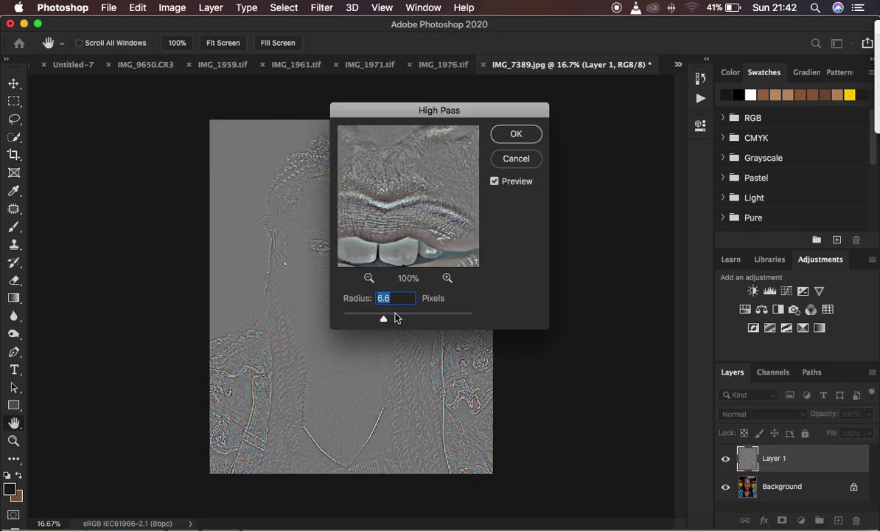
{"action": "left_click_drag", "start_coordinate": [384, 318], "coordinate": [314, 310]}
{"action": "left_click_drag", "start_coordinate": [435, 117], "coordinate": [561, 116]}
{"action": "left_click_drag", "start_coordinate": [469, 322], "coordinate": [477, 320]}
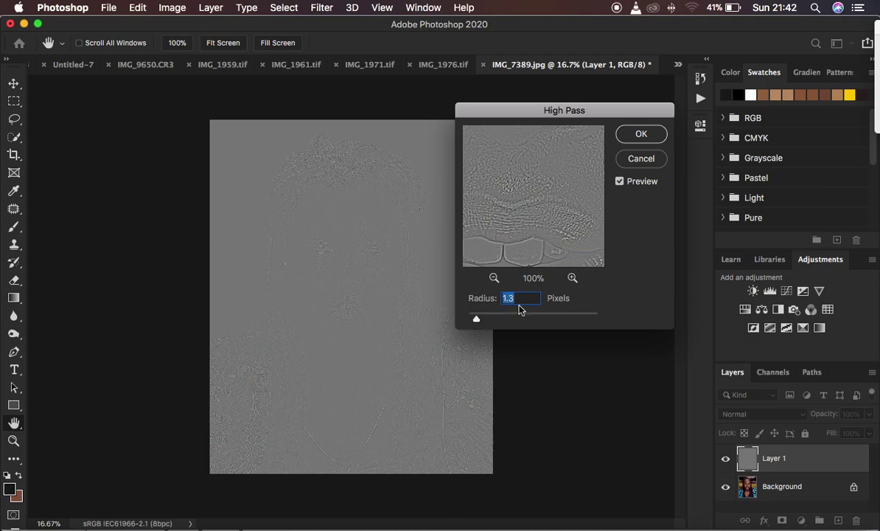
{"action": "left_click", "coordinate": [638, 138]}
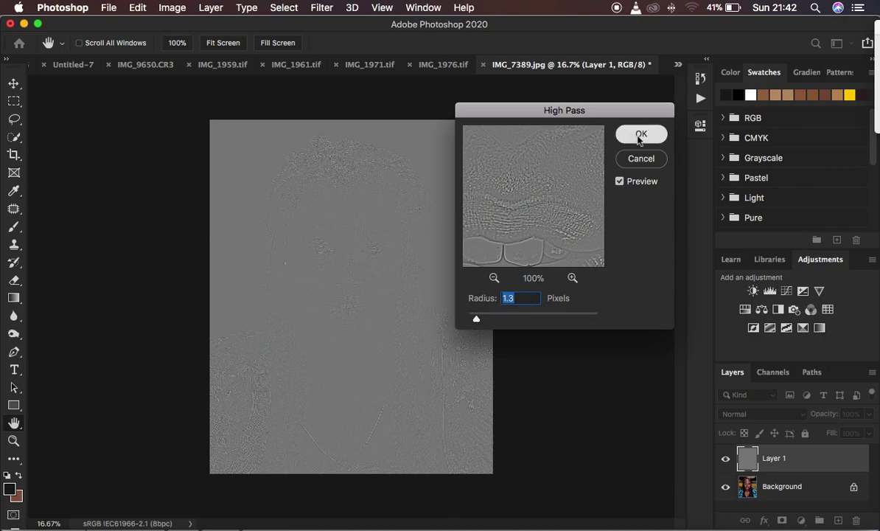
{"action": "key", "text": "c"}
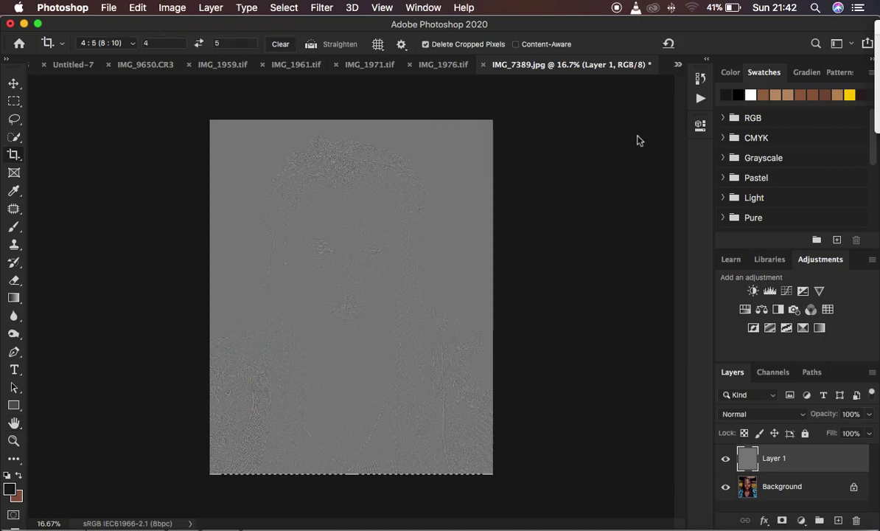
Step: Set the blend mode of the High Pass layer to Linear Light
{"action": "left_click", "coordinate": [750, 415]}
{"action": "scroll", "coordinate": [750, 415], "scroll_direction": "down", "scroll_amount": 3}
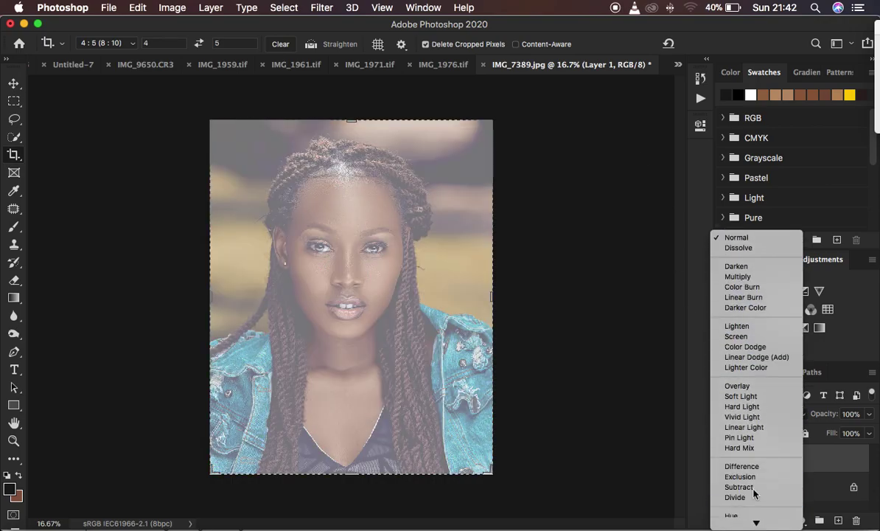
{"action": "left_click", "coordinate": [750, 429]}
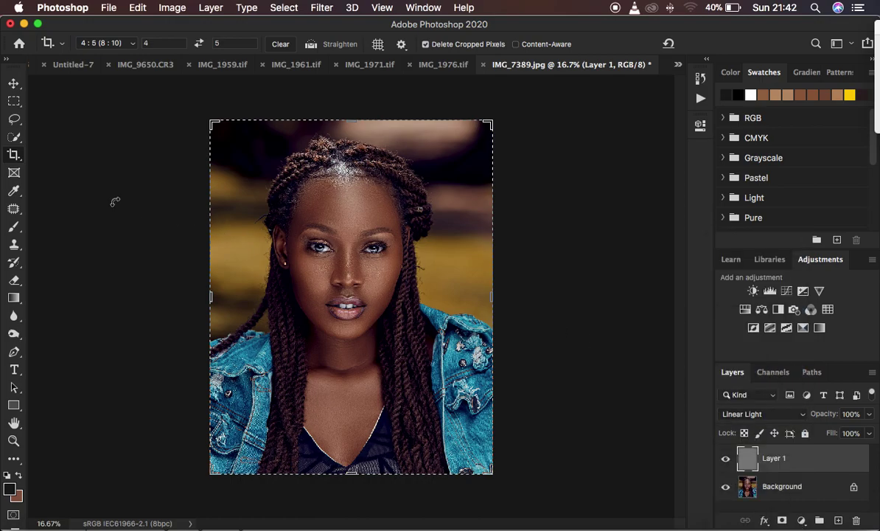
Step: Examine the sharpening on the face at several magnifications
{"action": "left_click", "coordinate": [14, 118]}
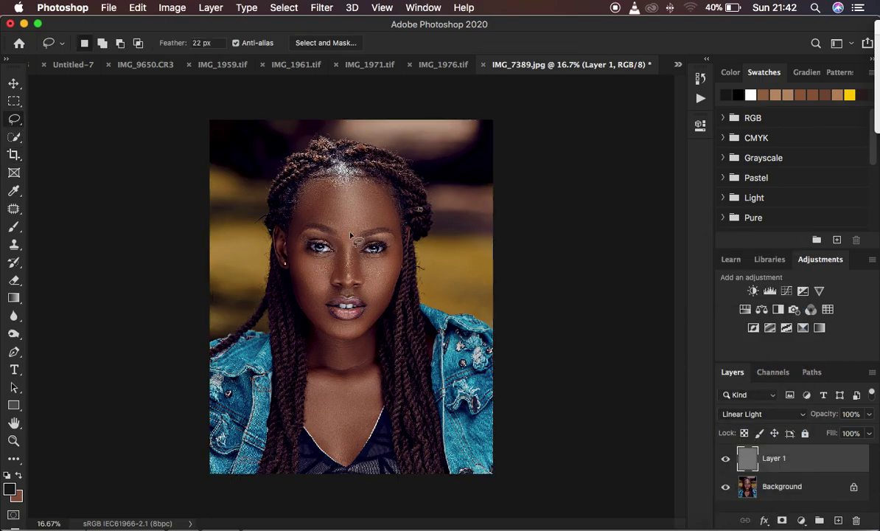
{"action": "key", "text": "super+plus"}
{"action": "key", "text": "super+plus"}
{"action": "key", "text": "super+plus"}
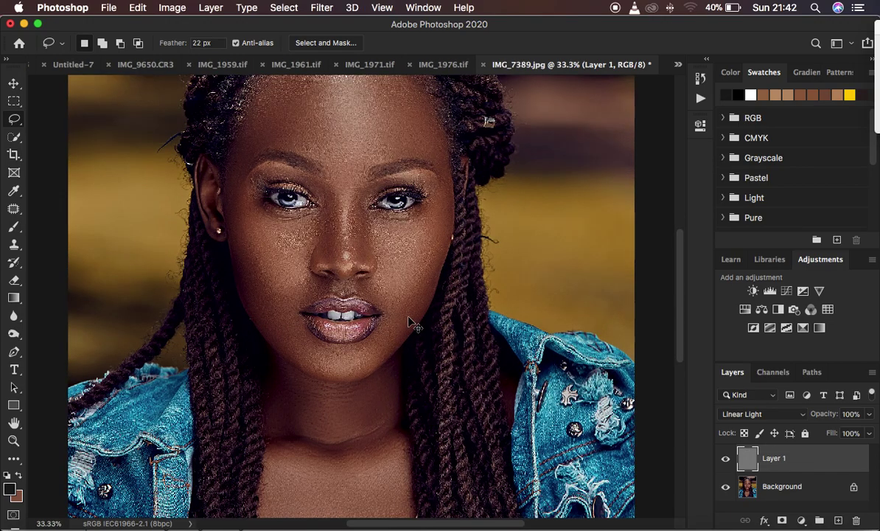
{"action": "key", "text": "super+minus"}
{"action": "key", "text": "super+minus"}
{"action": "key", "text": "super+plus"}
{"action": "key", "text": "super+minus"}
{"action": "key", "text": "super+plus"}
{"action": "key", "text": "super+plus"}
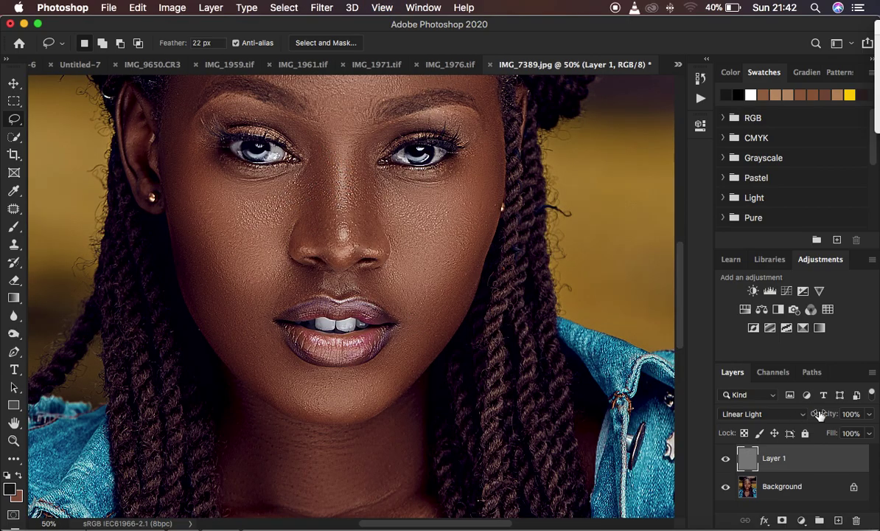
Step: Lower the opacity of the High Pass layer to 28% and check the portrait with the layer toggled
{"action": "mouse_move", "coordinate": [826, 415]}
{"action": "left_mouse_down"}
{"action": "mouse_move", "coordinate": [807, 418]}
{"action": "mouse_move", "coordinate": [832, 413]}
{"action": "mouse_move", "coordinate": [809, 418]}
{"action": "mouse_move", "coordinate": [820, 416]}
{"action": "left_mouse_up"}
{"action": "key", "text": "super+minus"}
{"action": "key", "text": "super+minus"}
{"action": "key", "text": "super+minus"}
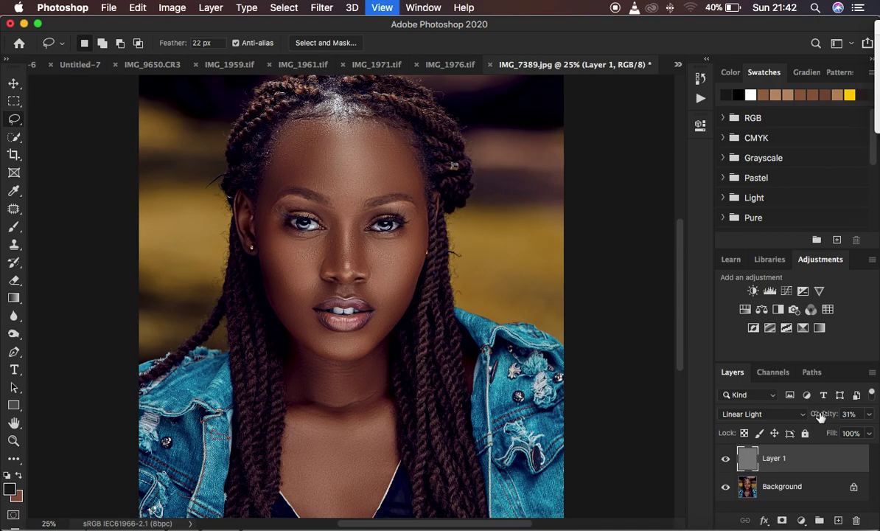
{"action": "key", "text": "super+plus"}
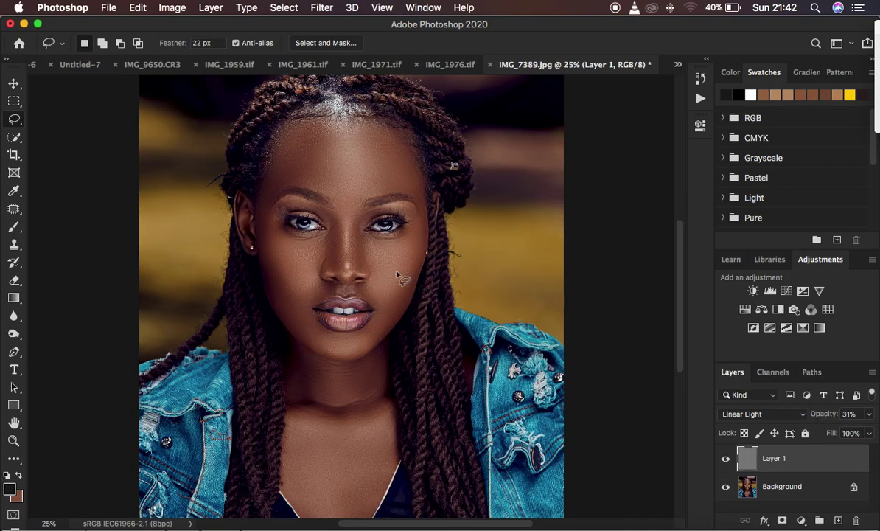
{"action": "left_click_drag", "start_coordinate": [825, 417], "coordinate": [823, 419]}
{"action": "left_click", "coordinate": [725, 460]}
Step: Add a layer mask to the High Pass layer and invert it to black
{"action": "key", "text": "super+plus"}
{"action": "key", "text": "super+plus"}
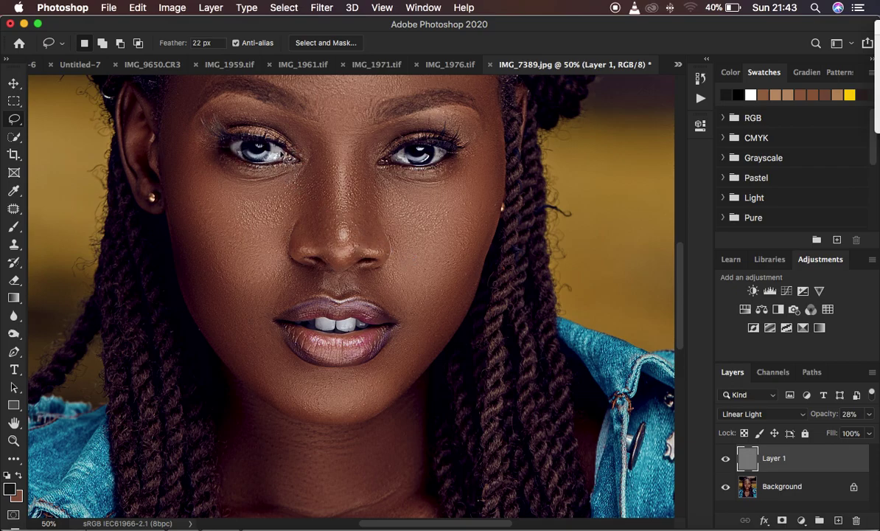
{"action": "left_click", "coordinate": [782, 521]}
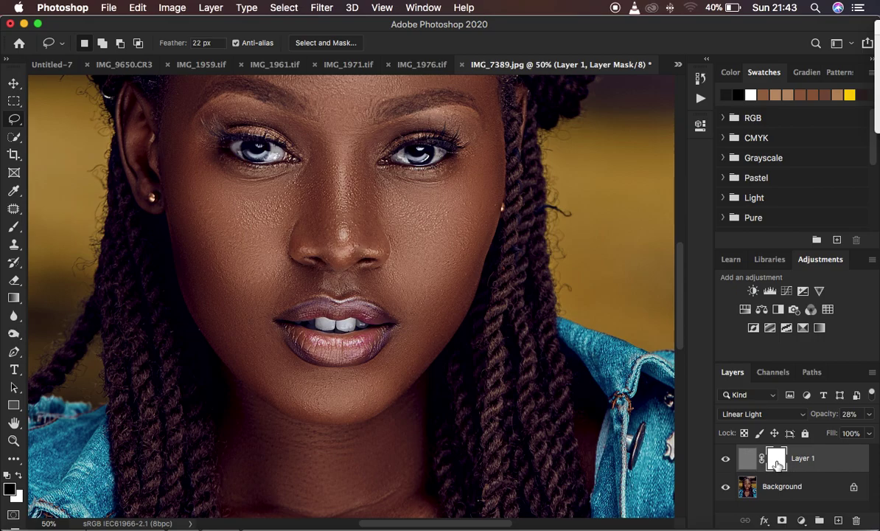
{"action": "key", "text": "super+i"}
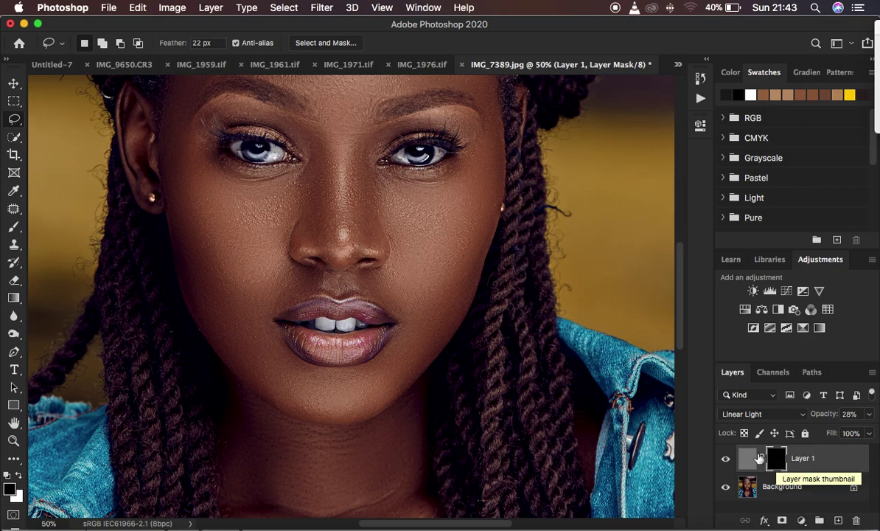
Step: Paint white over both eyes on the layer mask with a 70 px brush to reveal the sharpening there
{"action": "left_click", "coordinate": [14, 229]}
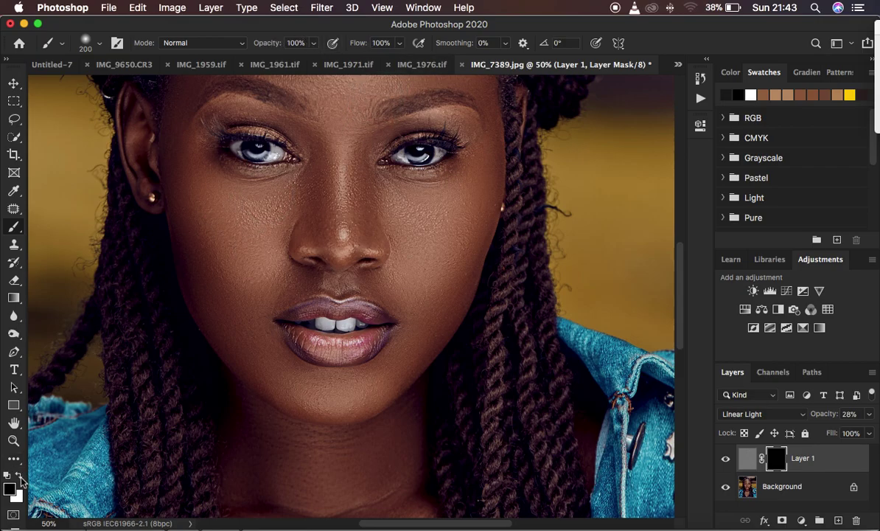
{"action": "key", "text": "x"}
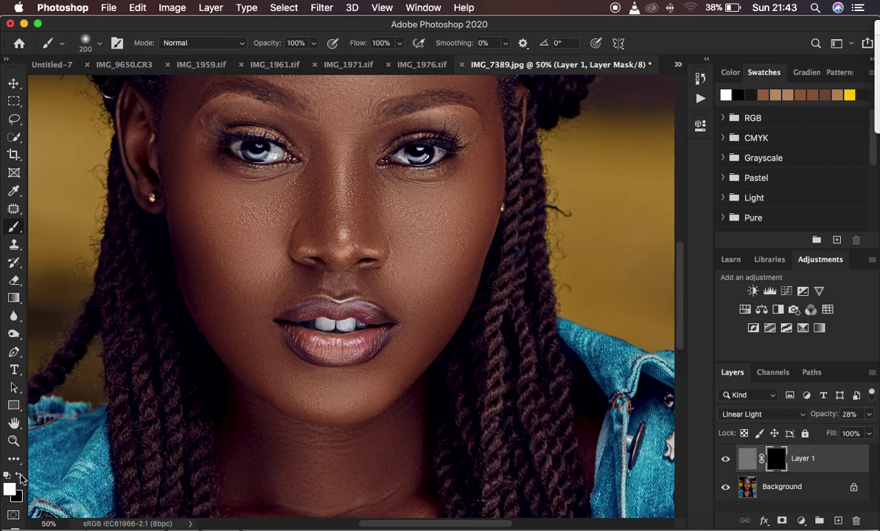
{"action": "key", "text": "bracketleft"}
{"action": "key", "text": "bracketleft"}
{"action": "key", "text": "bracketleft"}
{"action": "key", "text": "bracketleft"}
{"action": "key", "text": "bracketleft"}
{"action": "key", "text": "bracketleft"}
{"action": "key", "text": "bracketleft"}
{"action": "mouse_move", "coordinate": [232, 145]}
{"action": "left_mouse_down"}
{"action": "mouse_move", "coordinate": [282, 151]}
{"action": "mouse_move", "coordinate": [239, 143]}
{"action": "mouse_move", "coordinate": [284, 153]}
{"action": "mouse_move", "coordinate": [249, 156]}
{"action": "mouse_move", "coordinate": [234, 140]}
{"action": "mouse_move", "coordinate": [279, 148]}
{"action": "mouse_move", "coordinate": [232, 143]}
{"action": "mouse_move", "coordinate": [254, 157]}
{"action": "mouse_move", "coordinate": [279, 150]}
{"action": "mouse_move", "coordinate": [230, 141]}
{"action": "mouse_move", "coordinate": [263, 142]}
{"action": "mouse_move", "coordinate": [283, 157]}
{"action": "mouse_move", "coordinate": [260, 160]}
{"action": "mouse_move", "coordinate": [224, 139]}
{"action": "left_mouse_up"}
{"action": "mouse_move", "coordinate": [372, 144]}
{"action": "left_mouse_down"}
{"action": "mouse_move", "coordinate": [415, 157]}
{"action": "mouse_move", "coordinate": [409, 153]}
{"action": "mouse_move", "coordinate": [420, 148]}
{"action": "mouse_move", "coordinate": [380, 150]}
{"action": "mouse_move", "coordinate": [416, 144]}
{"action": "mouse_move", "coordinate": [411, 157]}
{"action": "mouse_move", "coordinate": [413, 141]}
{"action": "mouse_move", "coordinate": [402, 153]}
{"action": "mouse_move", "coordinate": [433, 146]}
{"action": "mouse_move", "coordinate": [376, 146]}
{"action": "mouse_move", "coordinate": [413, 142]}
{"action": "mouse_move", "coordinate": [425, 157]}
{"action": "left_mouse_up"}
Step: Compare the portrait with and without the sharpening layer, both close up and as a whole image
{"action": "left_click", "coordinate": [726, 459]}
{"action": "left_click", "coordinate": [725, 460]}
{"action": "left_click", "coordinate": [725, 460]}
{"action": "left_click", "coordinate": [725, 460]}
{"action": "left_click", "coordinate": [725, 460]}
{"action": "left_click", "coordinate": [725, 460]}
{"action": "left_click", "coordinate": [725, 460]}
{"action": "key", "text": "super+minus"}
{"action": "key", "text": "super+minus"}
{"action": "key", "text": "super+minus"}
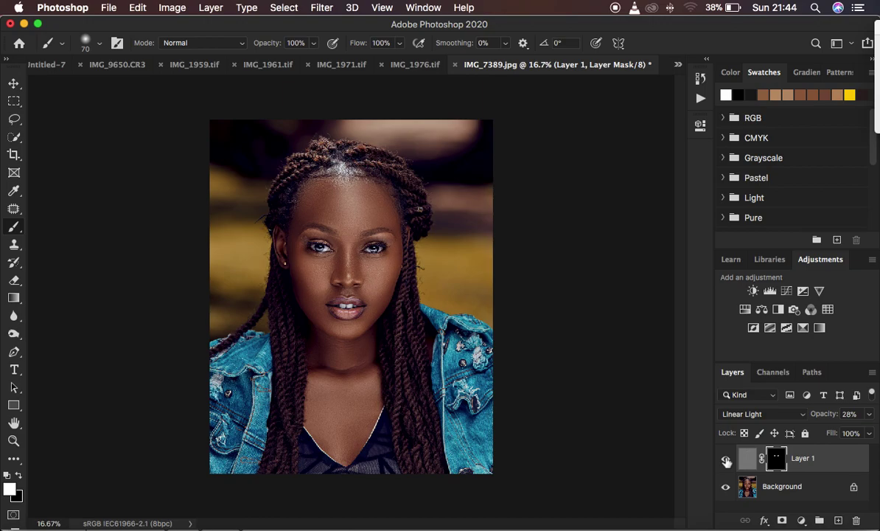
Step: Open the Export As settings for the portrait
{"action": "left_click", "coordinate": [111, 8]}
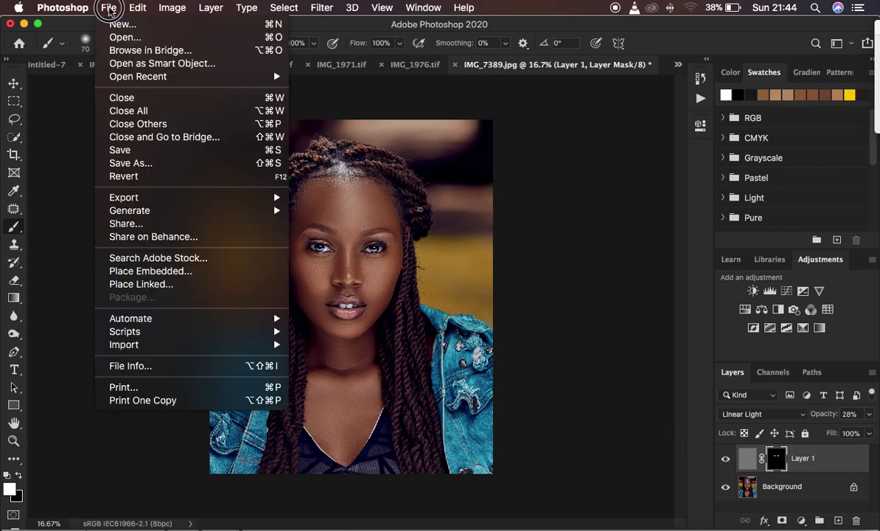
{"action": "mouse_move", "coordinate": [149, 199]}
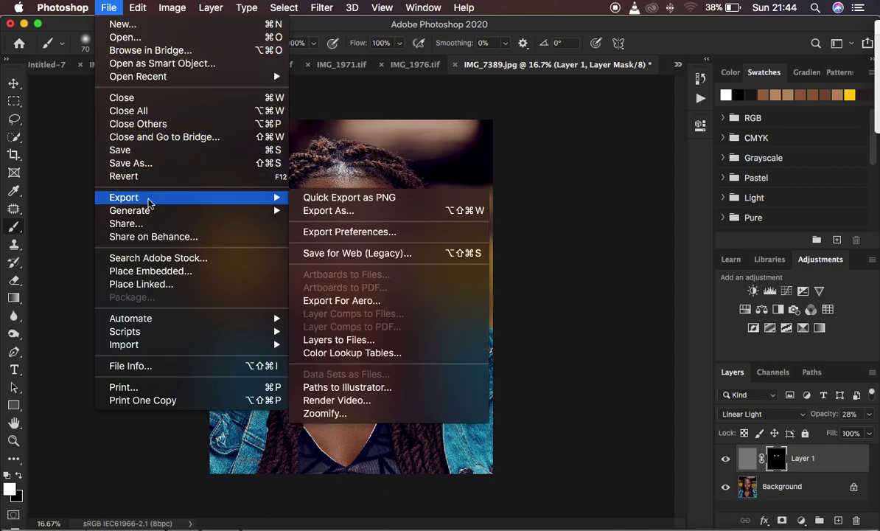
{"action": "left_click", "coordinate": [362, 212]}
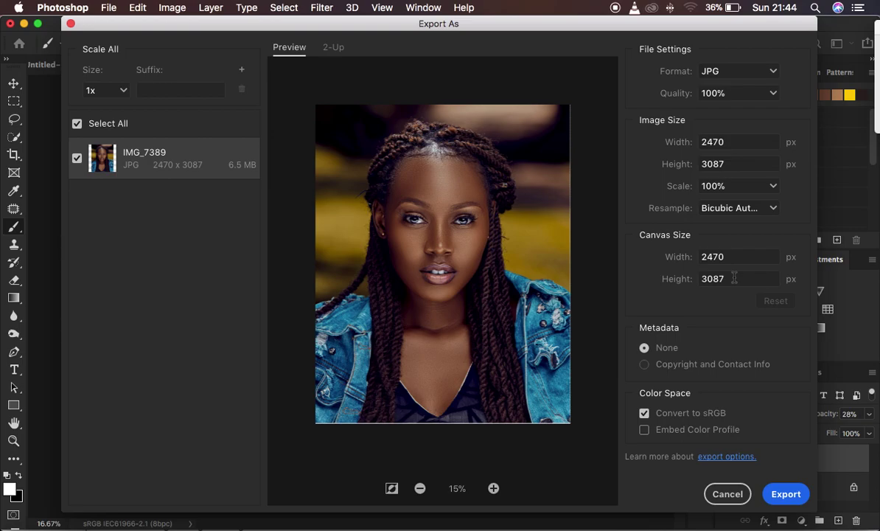
{"action": "left_click_drag", "start_coordinate": [734, 280], "coordinate": [685, 285]}
{"action": "type", "text": "1080"}
{"action": "left_click_drag", "start_coordinate": [727, 256], "coordinate": [678, 261]}
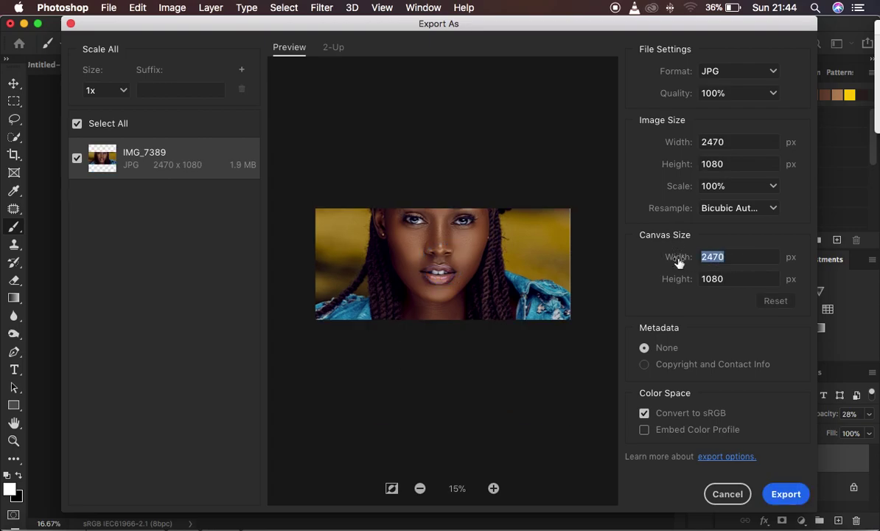
{"action": "type", "text": "1350"}
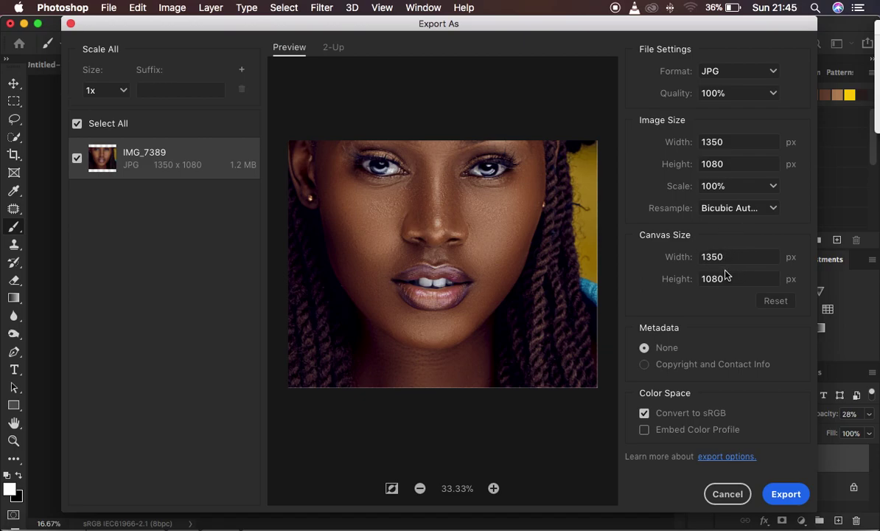
{"action": "left_click", "coordinate": [774, 300]}
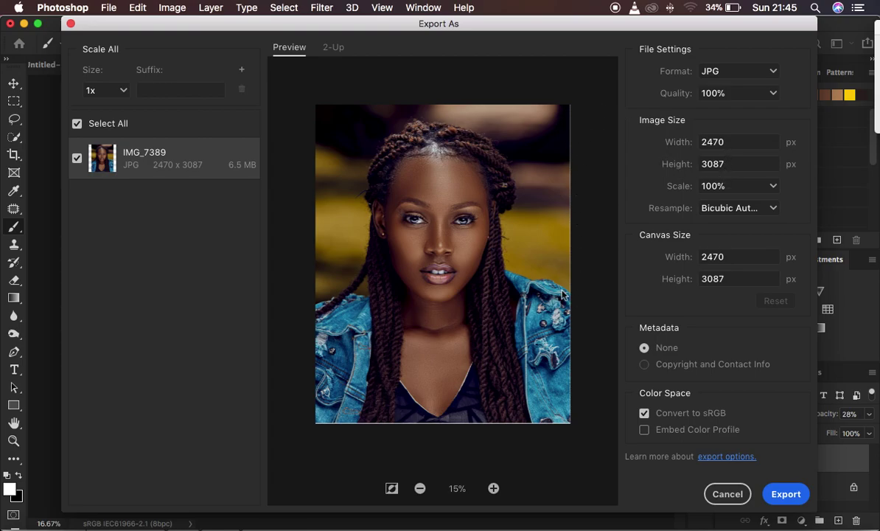
Step: Set the export image height to 1080 px, scaling the width proportionally
{"action": "left_click", "coordinate": [668, 165]}
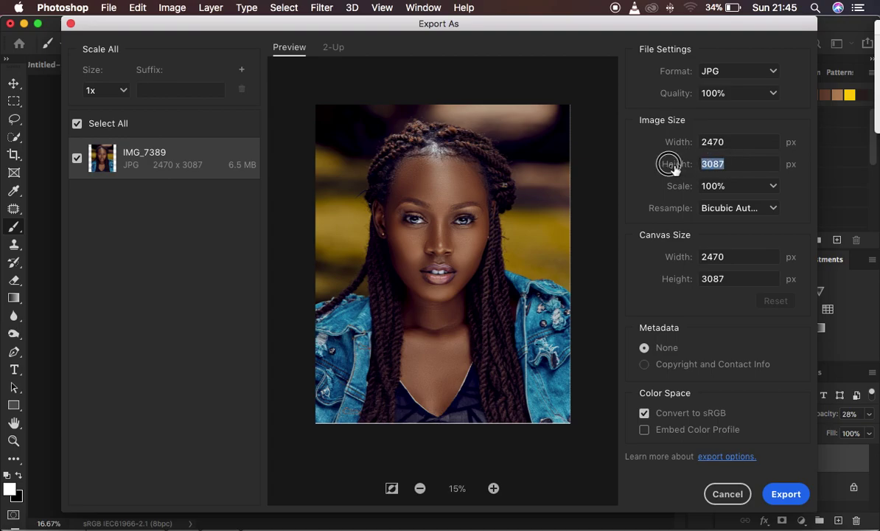
{"action": "type", "text": "1080"}
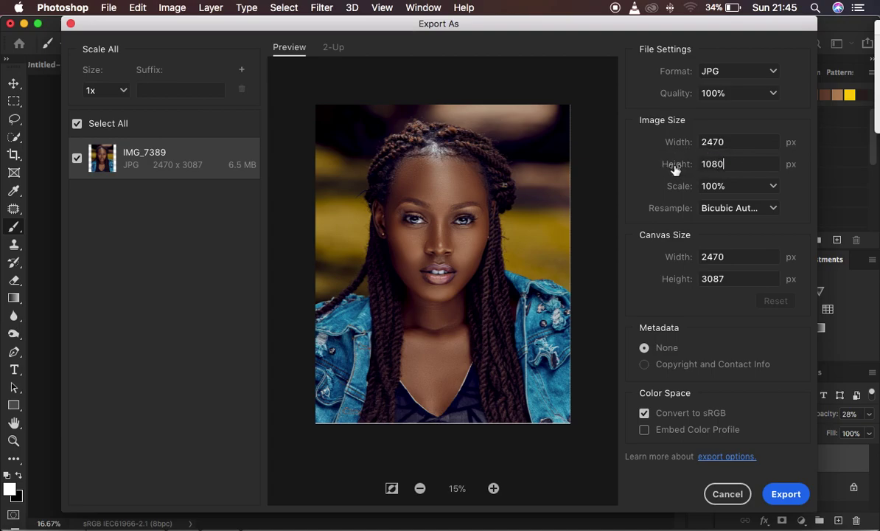
{"action": "left_click", "coordinate": [679, 143]}
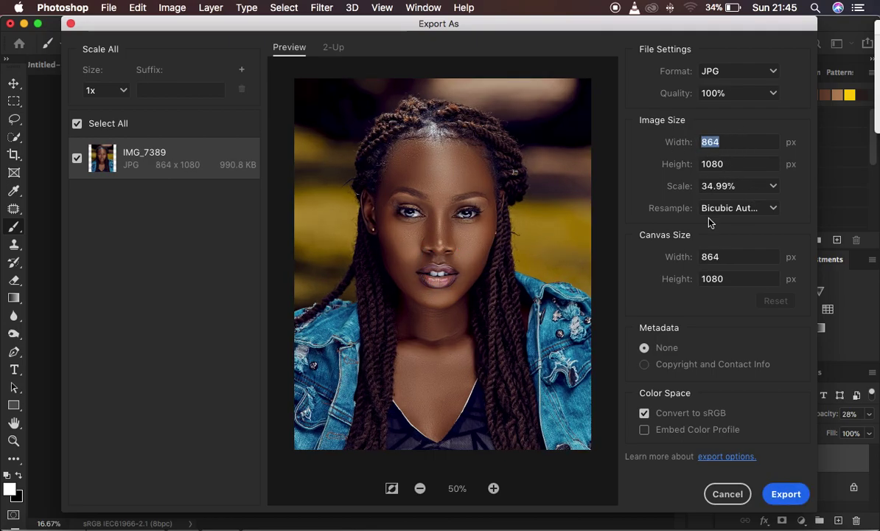
{"action": "key", "text": "Tab"}
{"action": "key", "text": "Tab"}
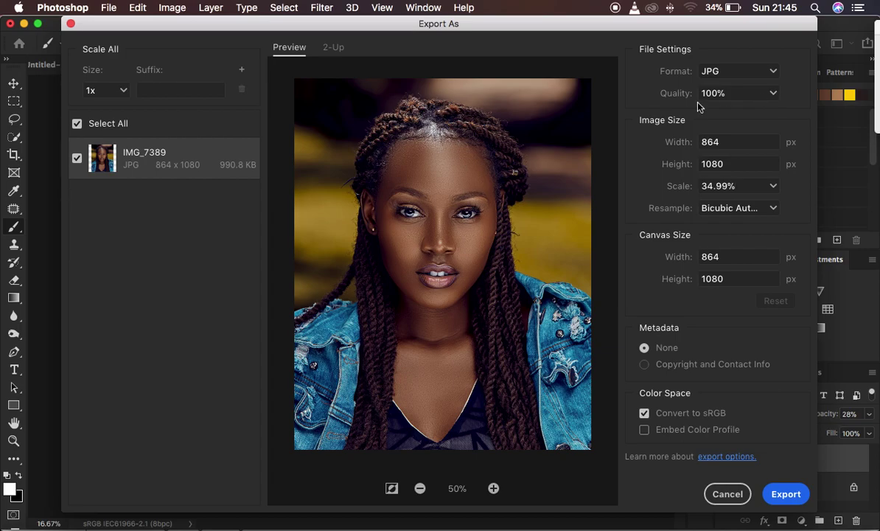
Step: Reduce the JPG export quality to 81% and inspect the preview up close
{"action": "left_click", "coordinate": [774, 96]}
{"action": "left_click_drag", "start_coordinate": [780, 120], "coordinate": [765, 122]}
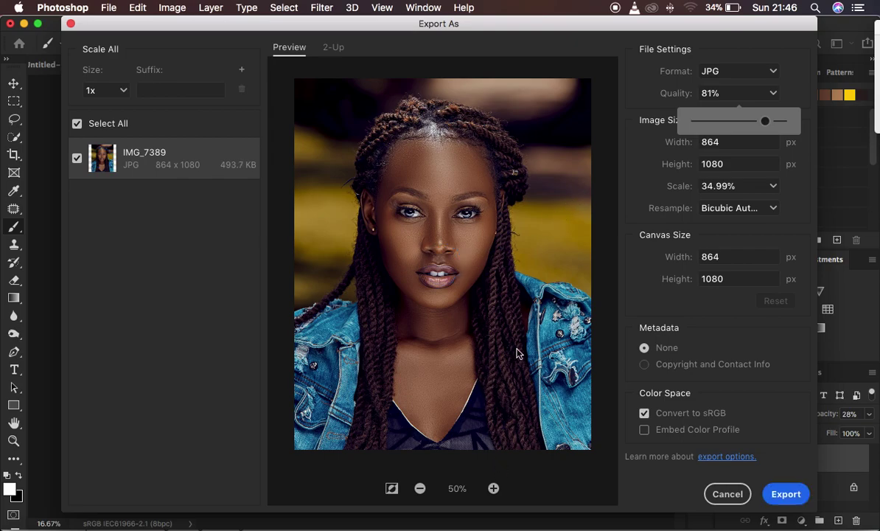
{"action": "left_click", "coordinate": [493, 488]}
{"action": "left_click", "coordinate": [493, 489]}
{"action": "left_click", "coordinate": [493, 488]}
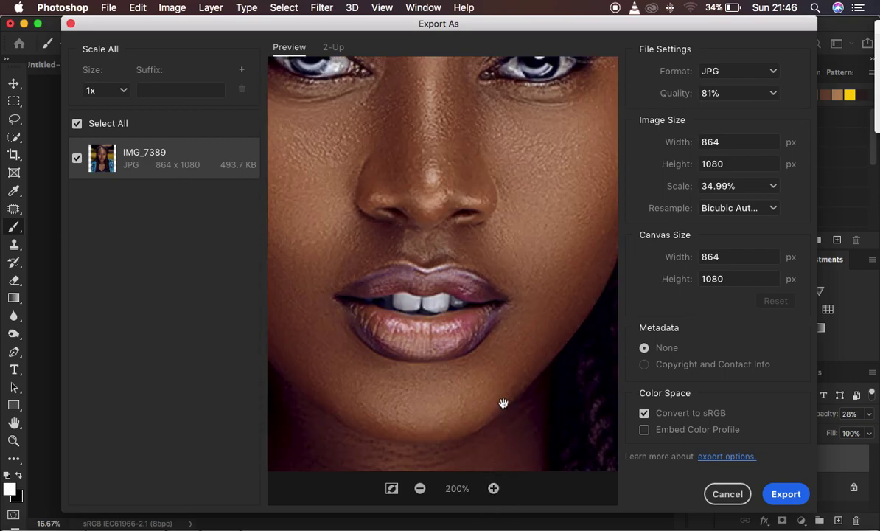
{"action": "left_click", "coordinate": [420, 489]}
{"action": "left_click", "coordinate": [419, 489]}
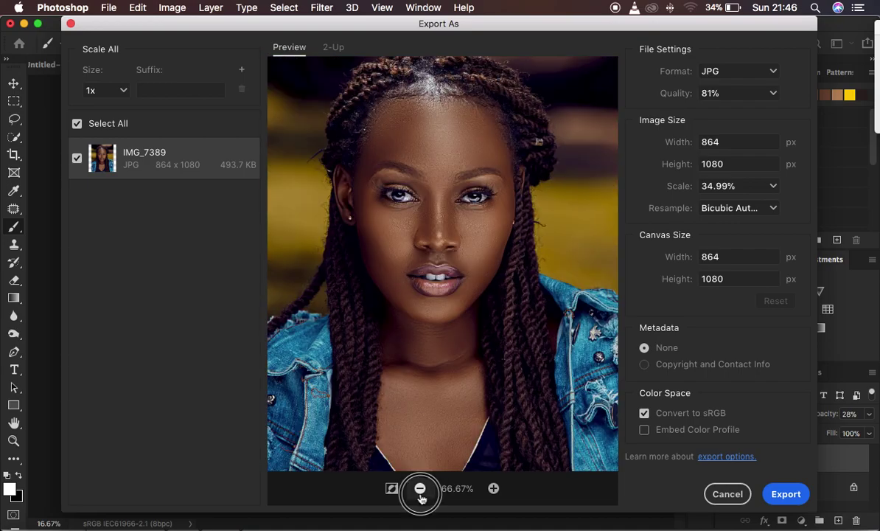
{"action": "left_click", "coordinate": [419, 489]}
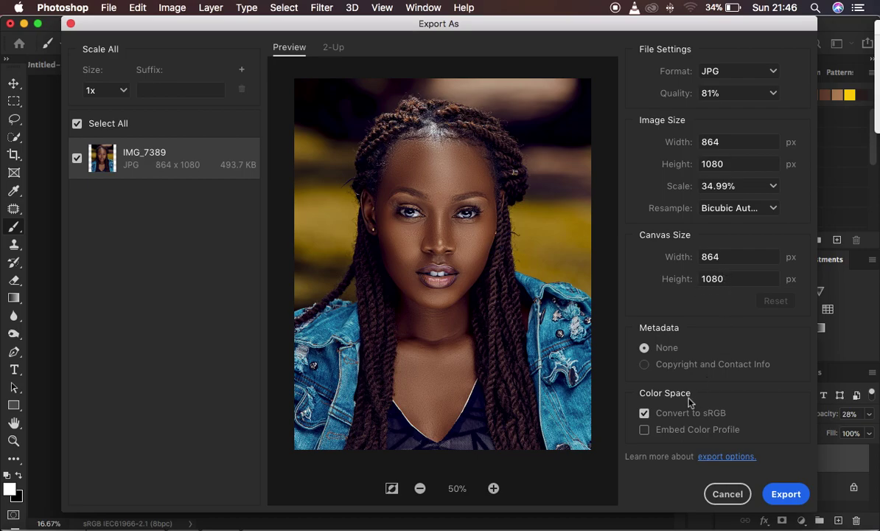
Step: Enable embedding of the color profile for the JPG export
{"action": "left_click", "coordinate": [644, 431]}
{"action": "left_click", "coordinate": [784, 495]}
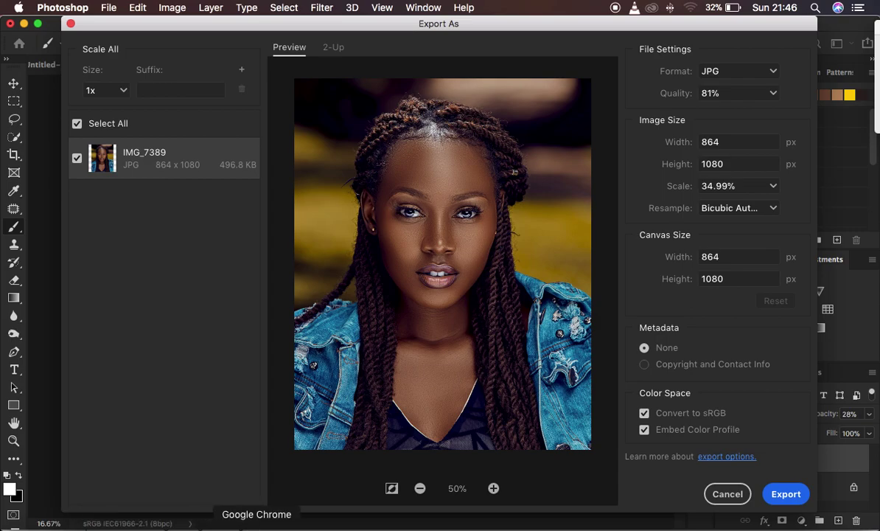
Step: Switch to Instagram in Chrome and briefly open the new post dialog, then close it without uploading
{"action": "left_click", "coordinate": [255, 525]}
{"action": "left_click", "coordinate": [264, 34]}
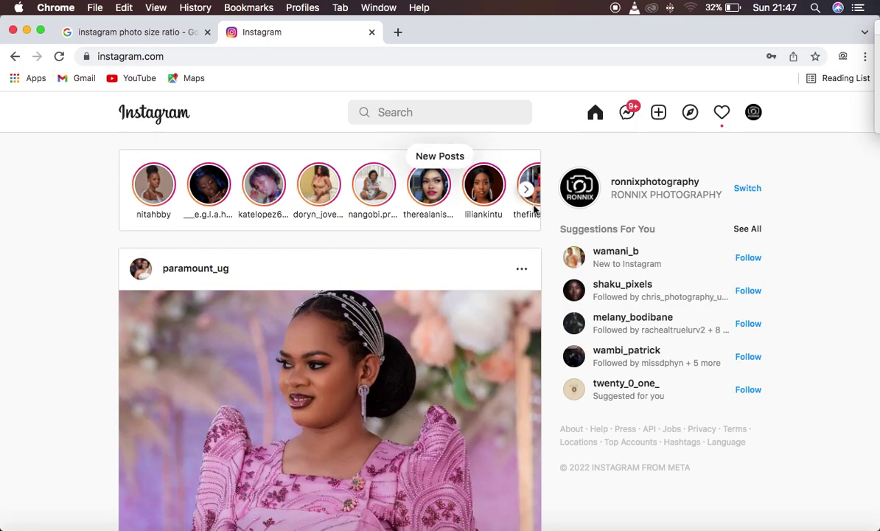
{"action": "left_click", "coordinate": [657, 112]}
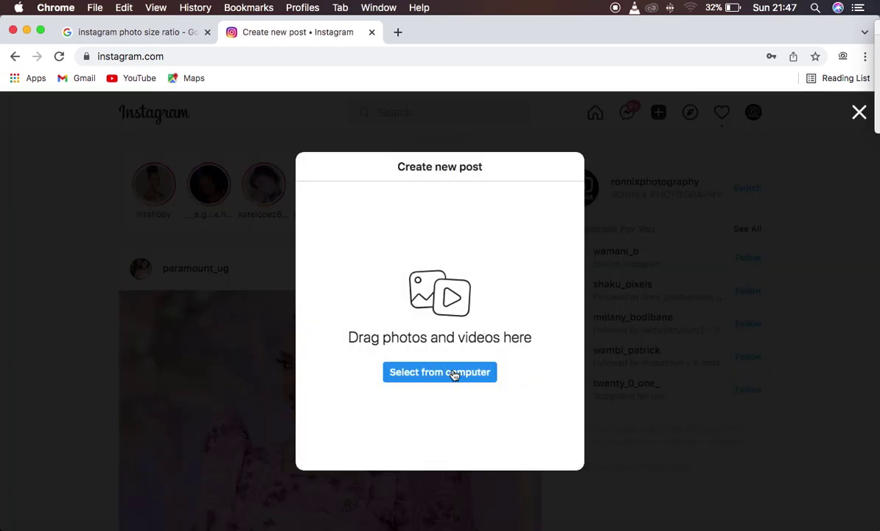
{"action": "left_click", "coordinate": [859, 113]}
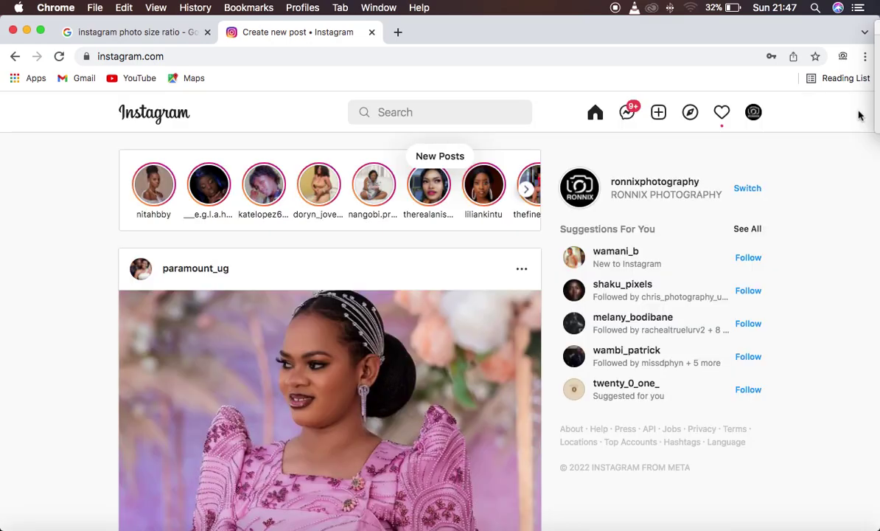
Step: Open Chrome's Developer Tools for the Instagram page
{"action": "left_click", "coordinate": [865, 57]}
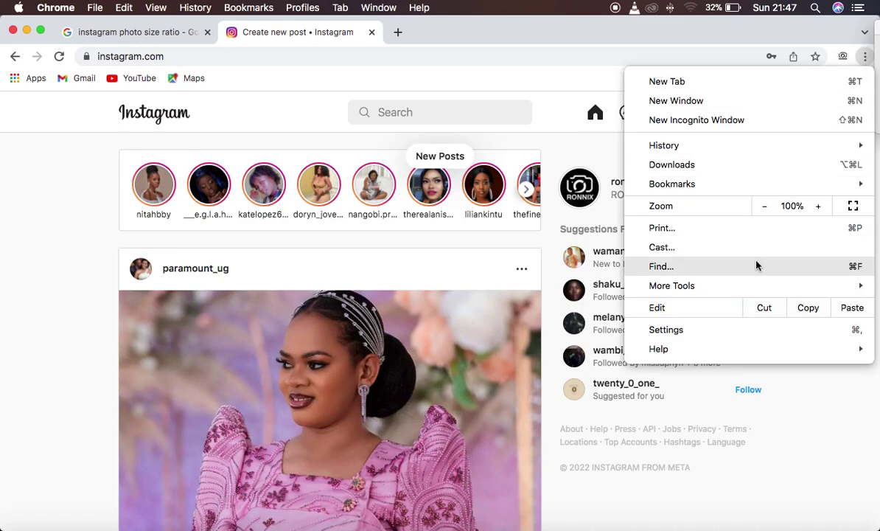
{"action": "mouse_move", "coordinate": [759, 285]}
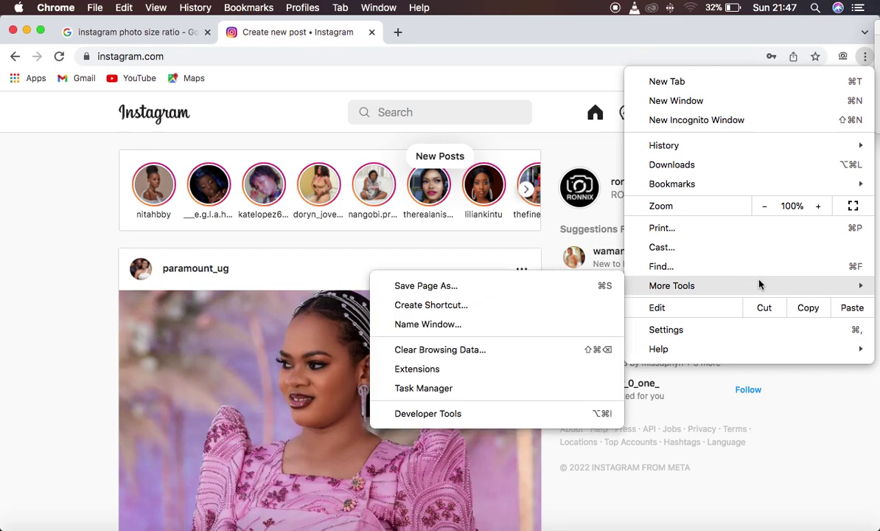
{"action": "left_click", "coordinate": [471, 415]}
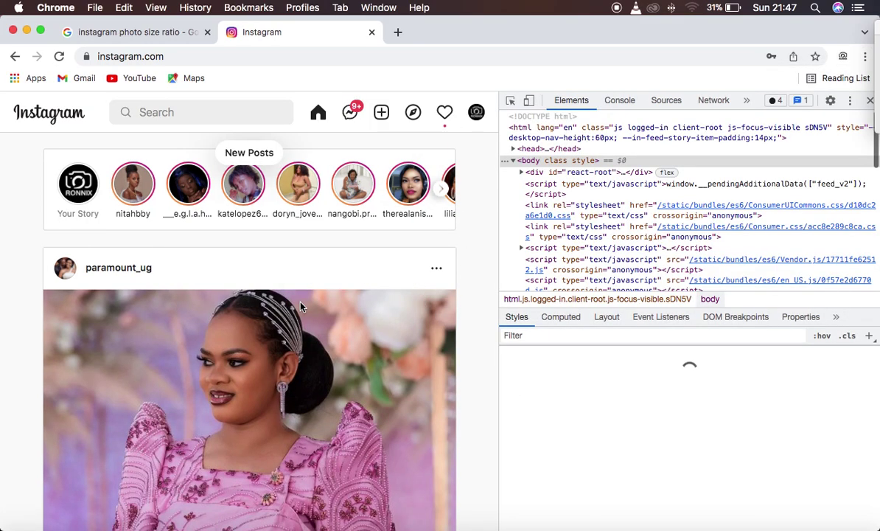
{"action": "scroll", "coordinate": [354, 334], "scroll_direction": "down", "scroll_amount": 5}
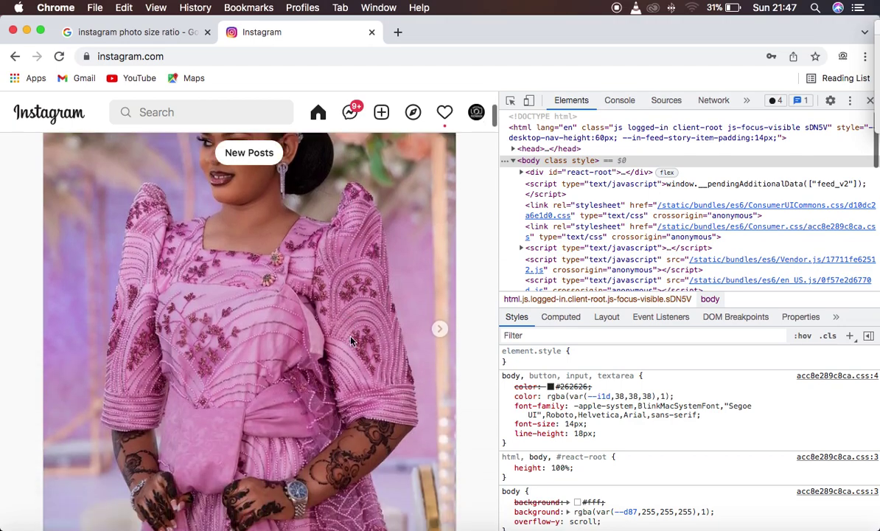
Step: Start a new Instagram post with the photo IMG_2673.jpg from the JOZ LOGO folder
{"action": "scroll", "coordinate": [352, 340], "scroll_direction": "down", "scroll_amount": 8}
{"action": "scroll", "coordinate": [353, 340], "scroll_direction": "up", "scroll_amount": 9}
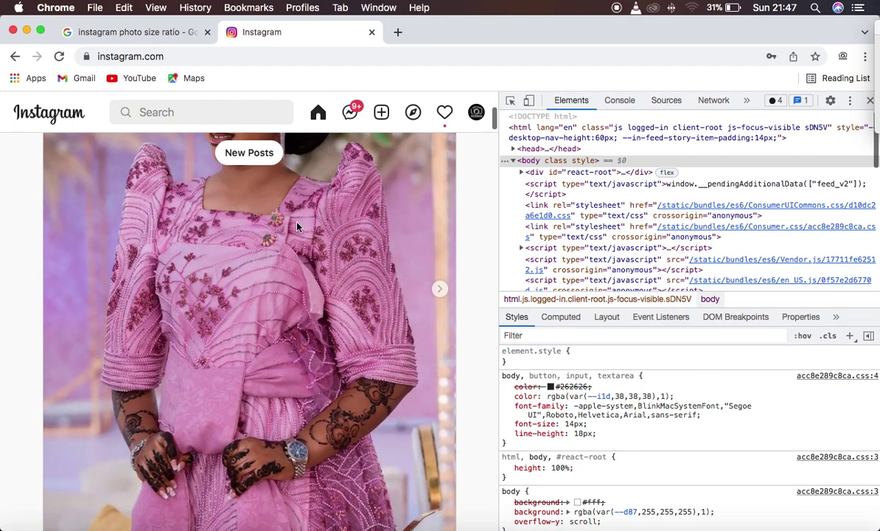
{"action": "scroll", "coordinate": [412, 202], "scroll_direction": "up", "scroll_amount": 5}
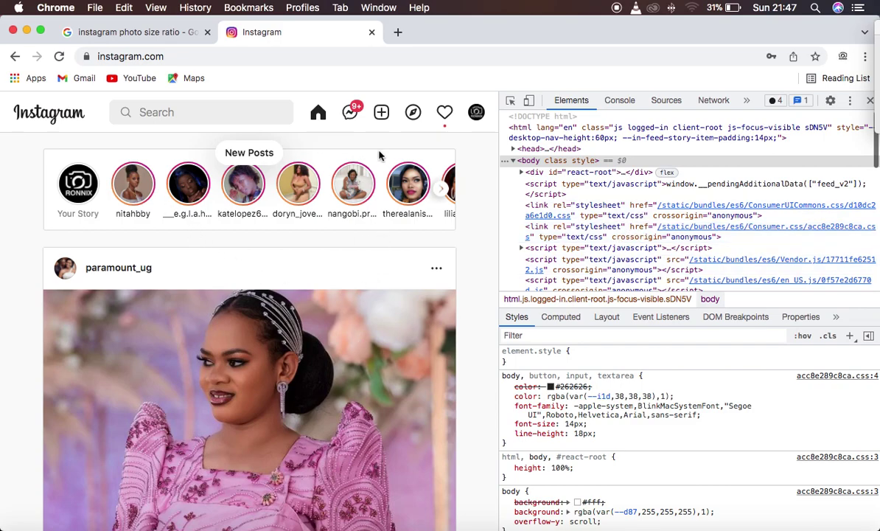
{"action": "left_click", "coordinate": [381, 112]}
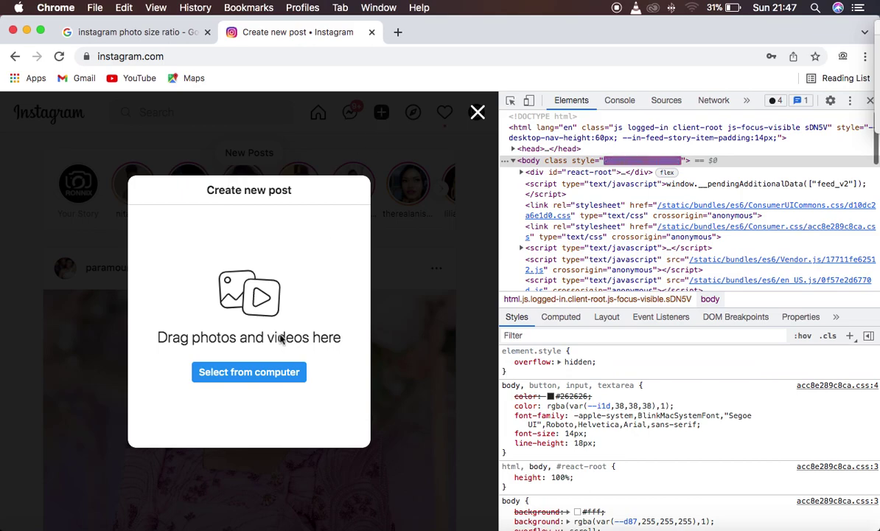
{"action": "left_click", "coordinate": [247, 372]}
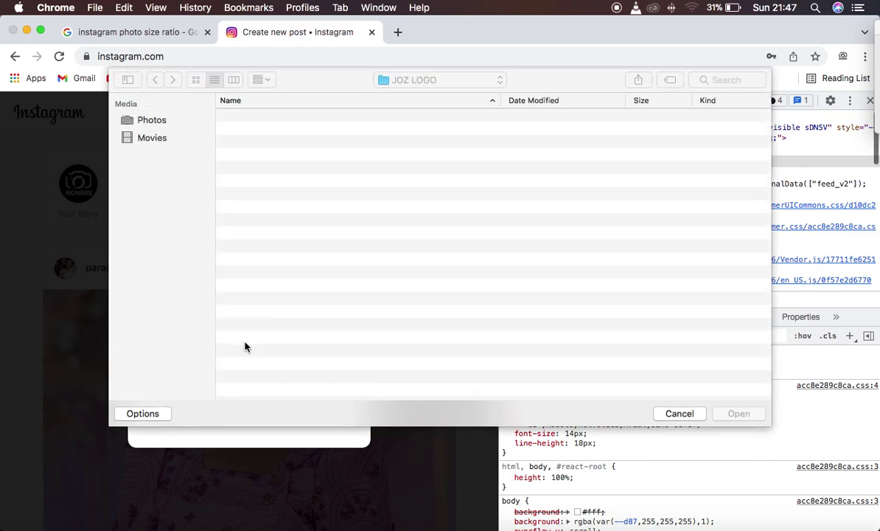
{"action": "left_click", "coordinate": [297, 170]}
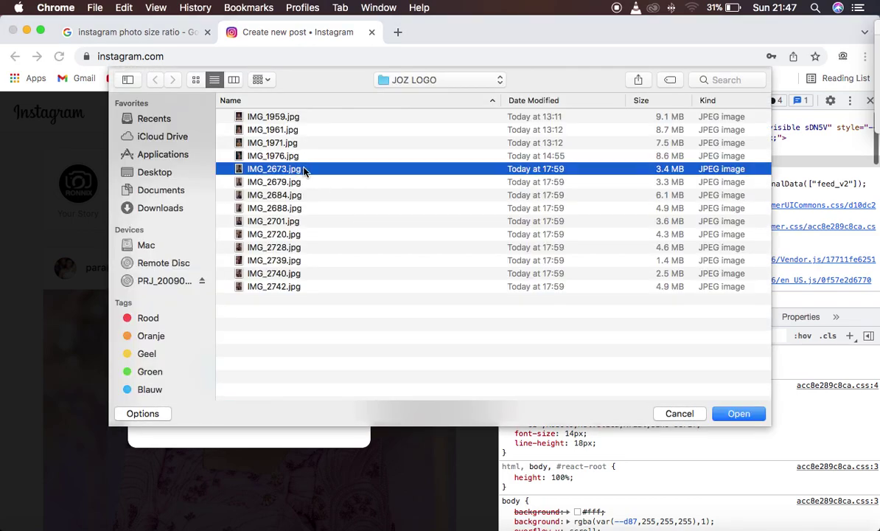
{"action": "left_click", "coordinate": [738, 415]}
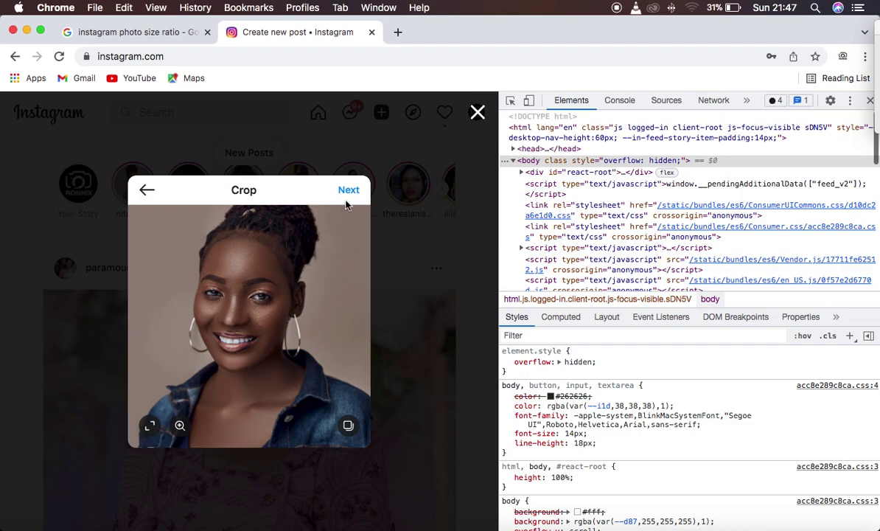
Step: Crop the post photo to the 4:5 ratio and proceed to the filter stage
{"action": "left_click", "coordinate": [150, 425]}
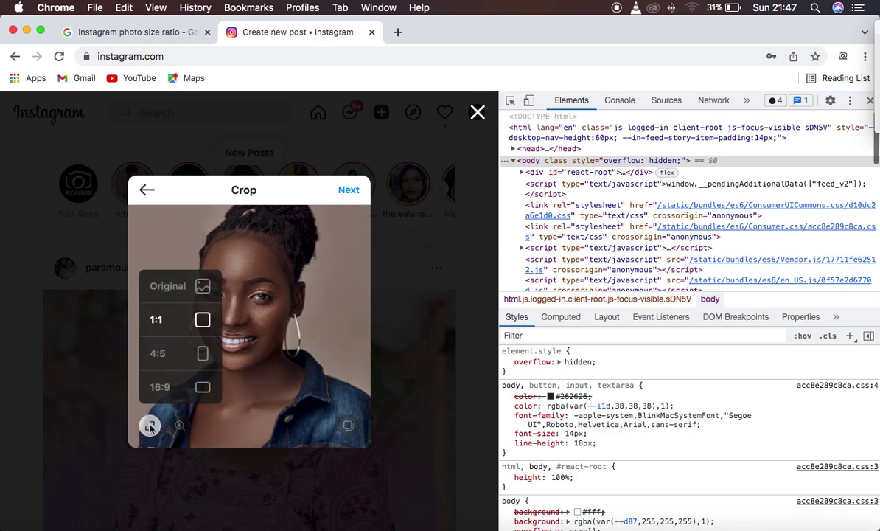
{"action": "left_click", "coordinate": [204, 358]}
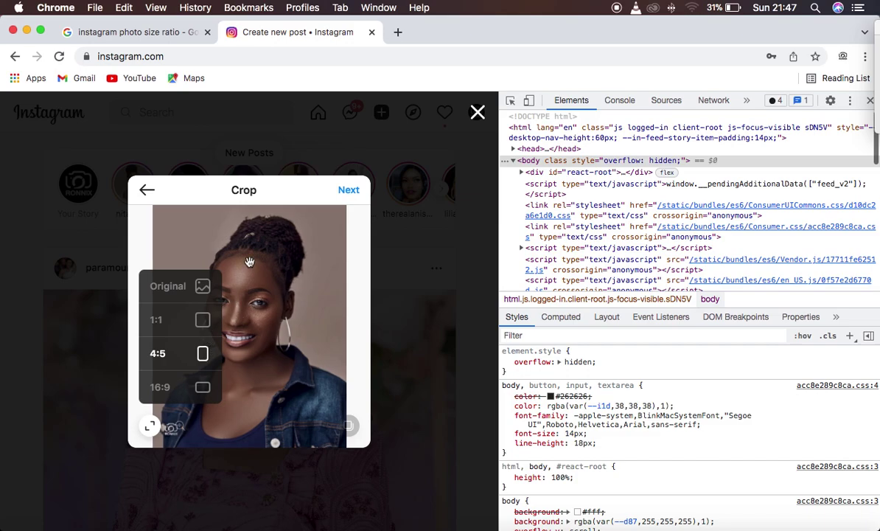
{"action": "left_click", "coordinate": [350, 191]}
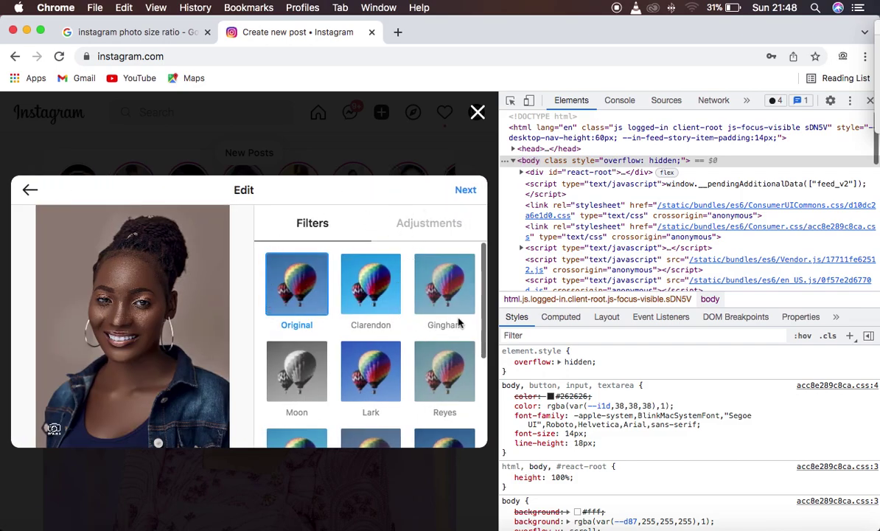
Step: Proceed to the post's caption stage with the Original filter, review its options, and switch back to the Export As dialog in Photoshop
{"action": "left_click", "coordinate": [465, 191]}
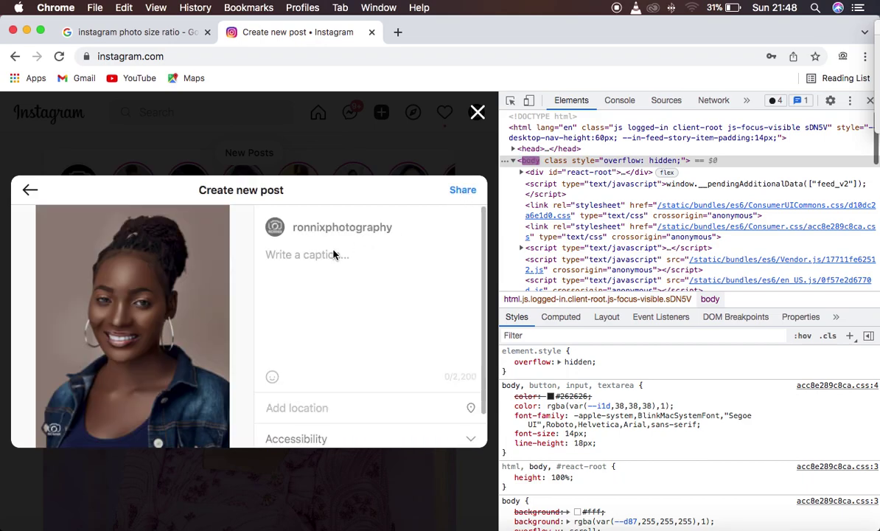
{"action": "scroll", "coordinate": [338, 334], "scroll_direction": "down", "scroll_amount": 2}
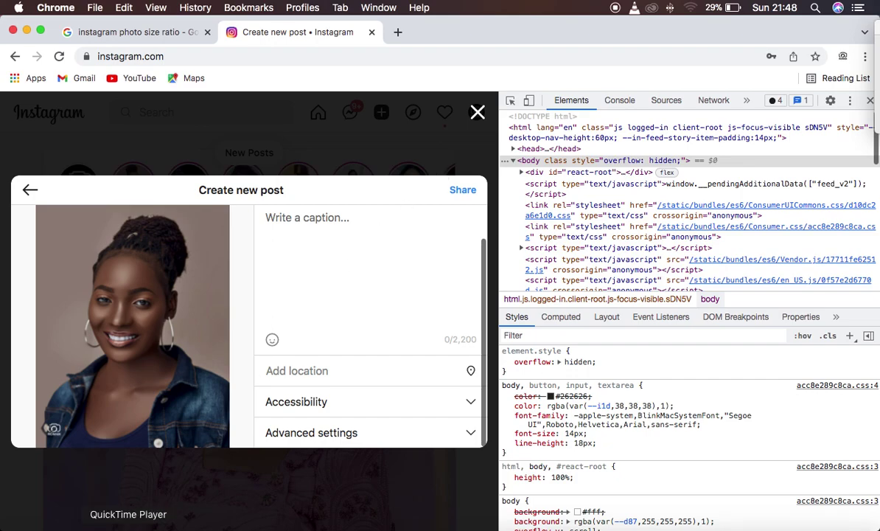
{"action": "left_click", "coordinate": [147, 524]}
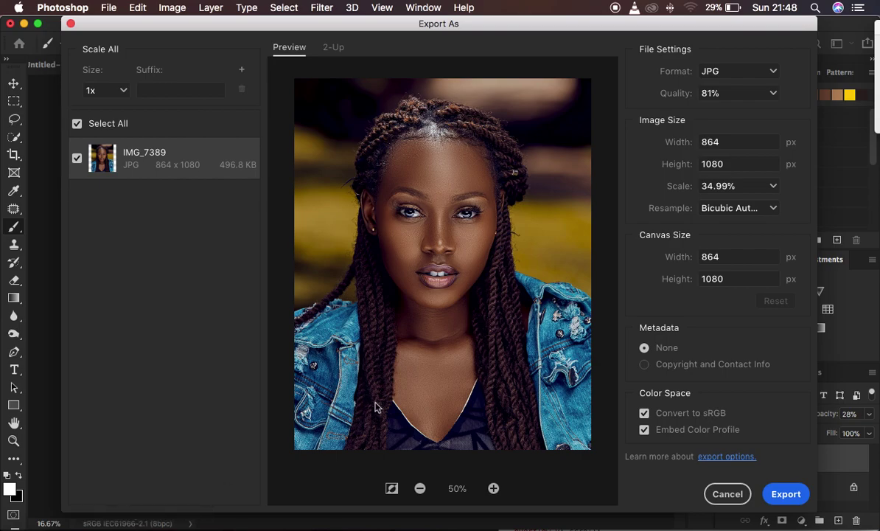